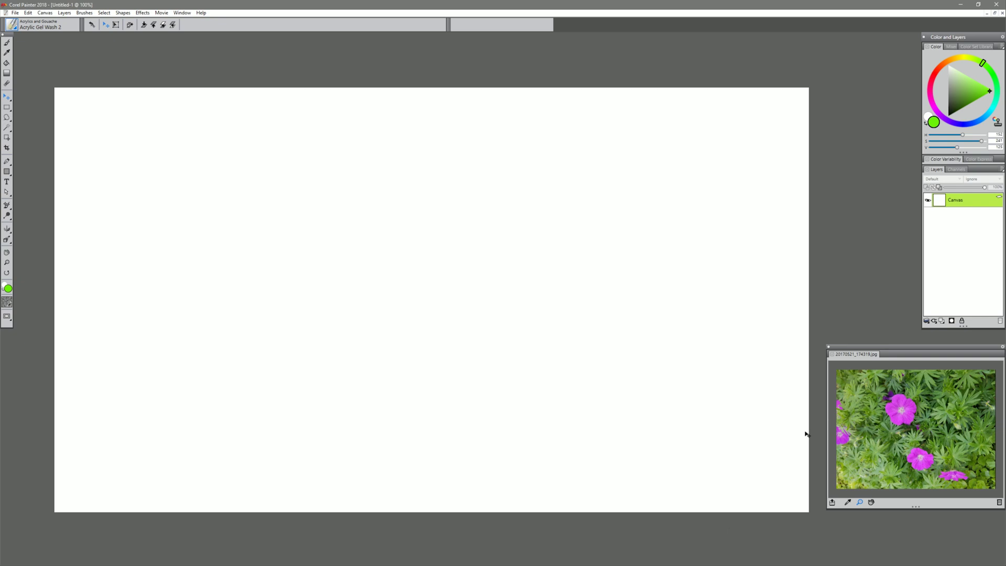
Step: Turn off Single Document View and narrow the blank document's floating window
left_click_drag(891, 347, 886, 350)
left_click(184, 13)
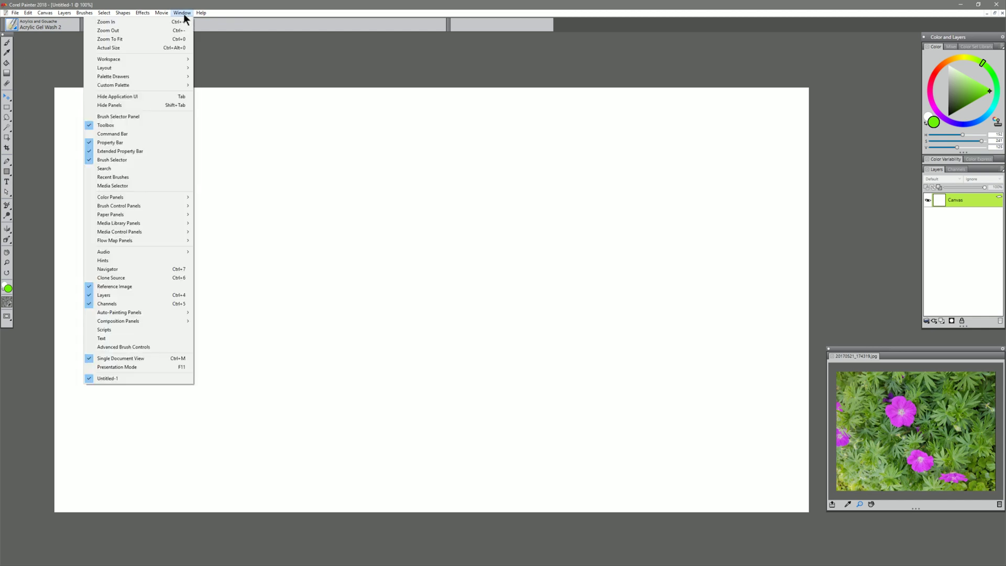
left_click(213, 260)
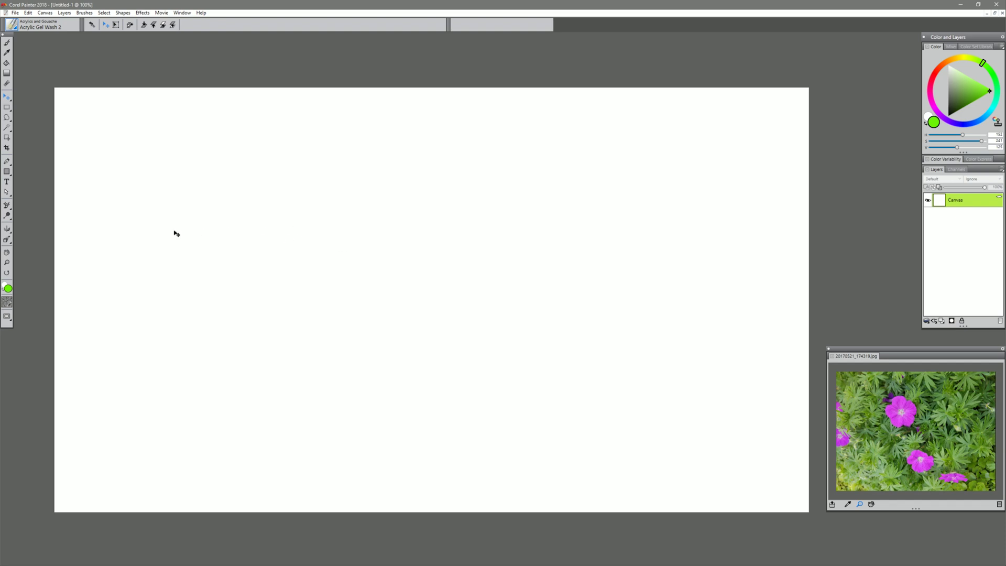
left_click(8, 317)
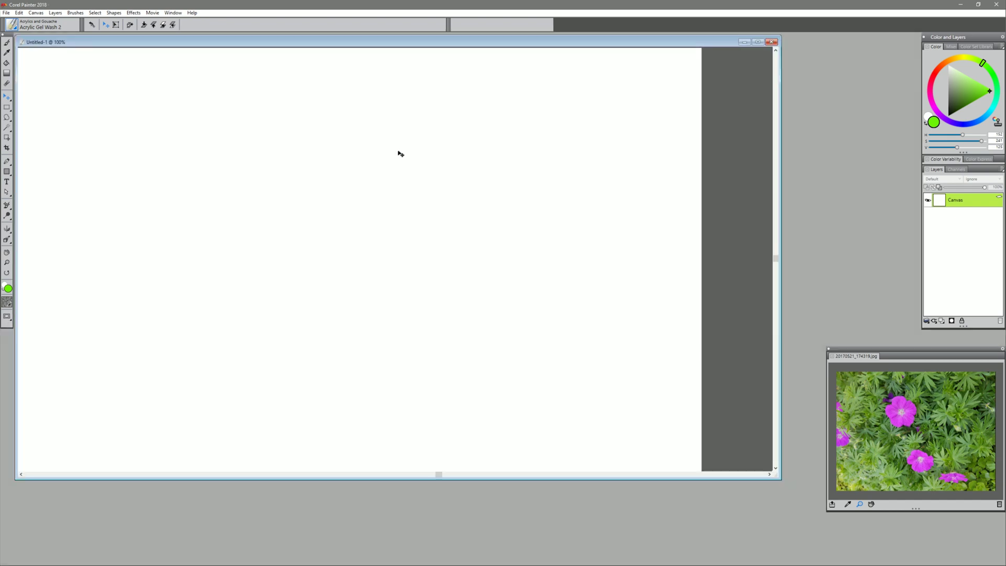
left_click_drag(781, 35, 721, 37)
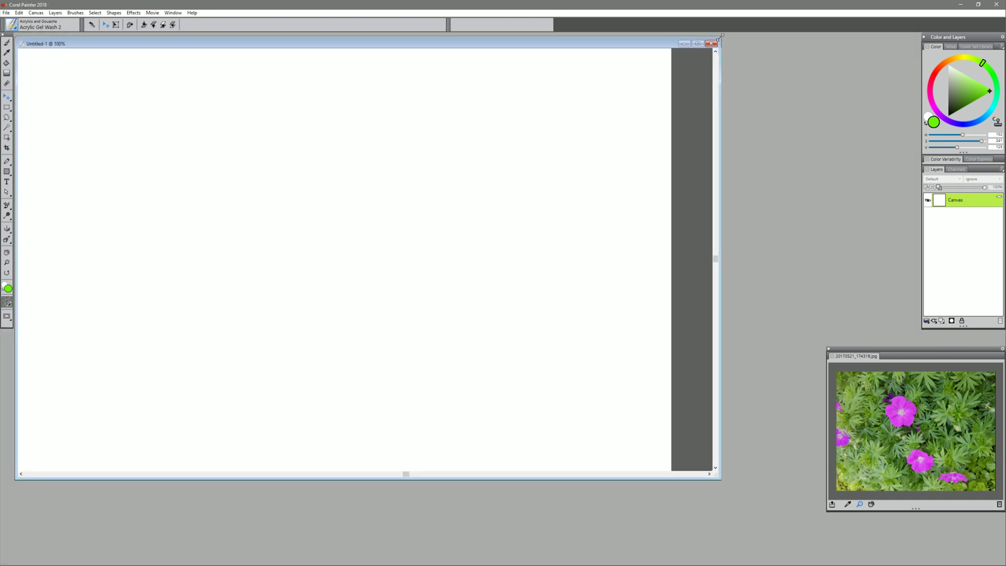
Step: Open the firework photo DSCN8350 from the fireworks2012 JPEG folder
left_click(7, 13)
left_click(17, 31)
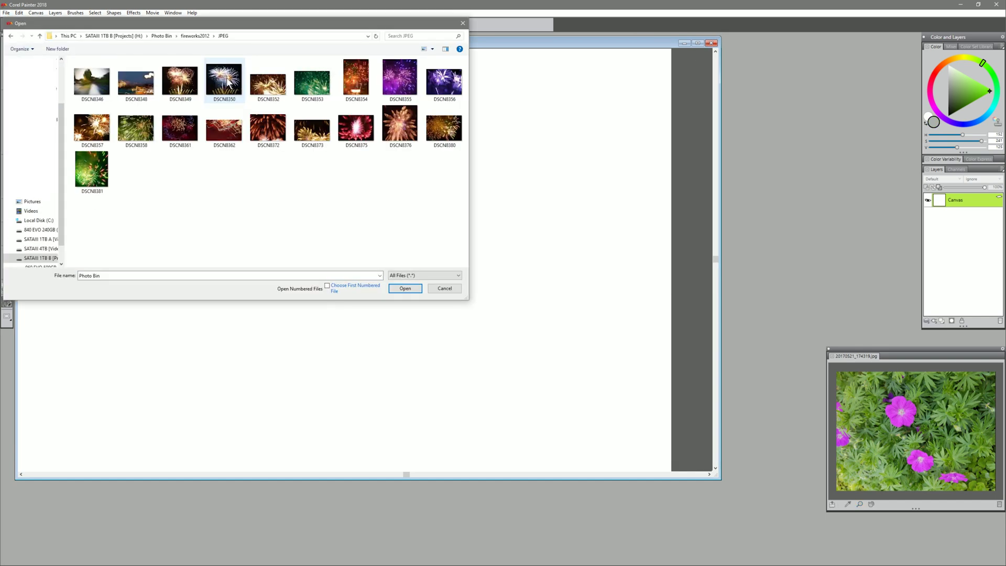
left_click(228, 81)
left_click(411, 288)
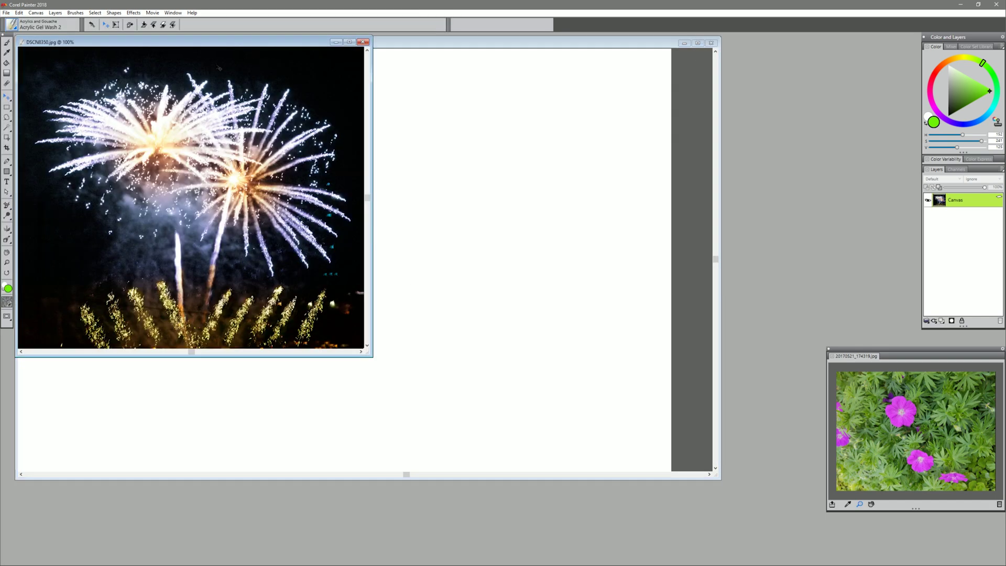
Step: Open the firework photos DSCN8372 and DSCN8375 in their own document windows
left_click(6, 13)
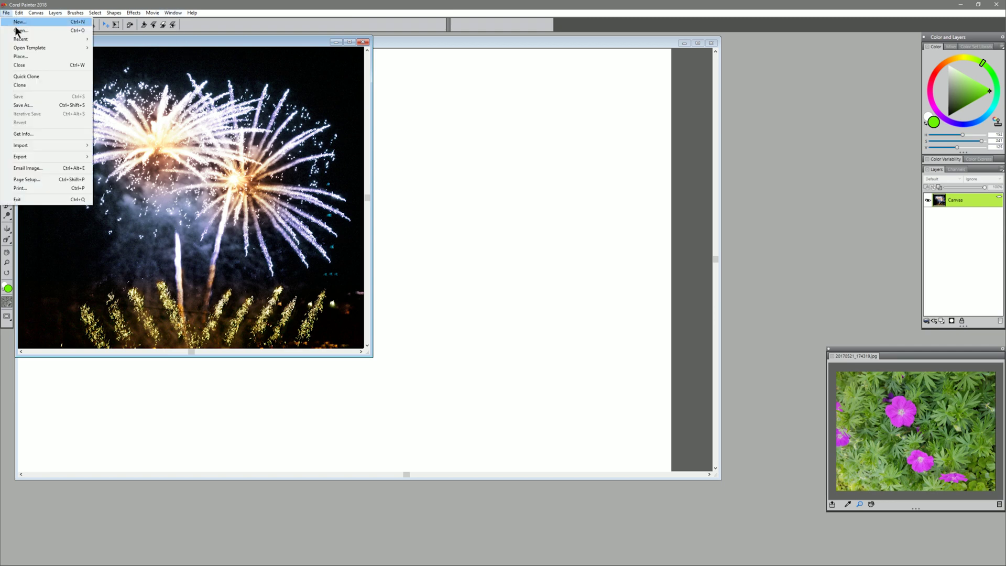
left_click(17, 32)
double_click(266, 137)
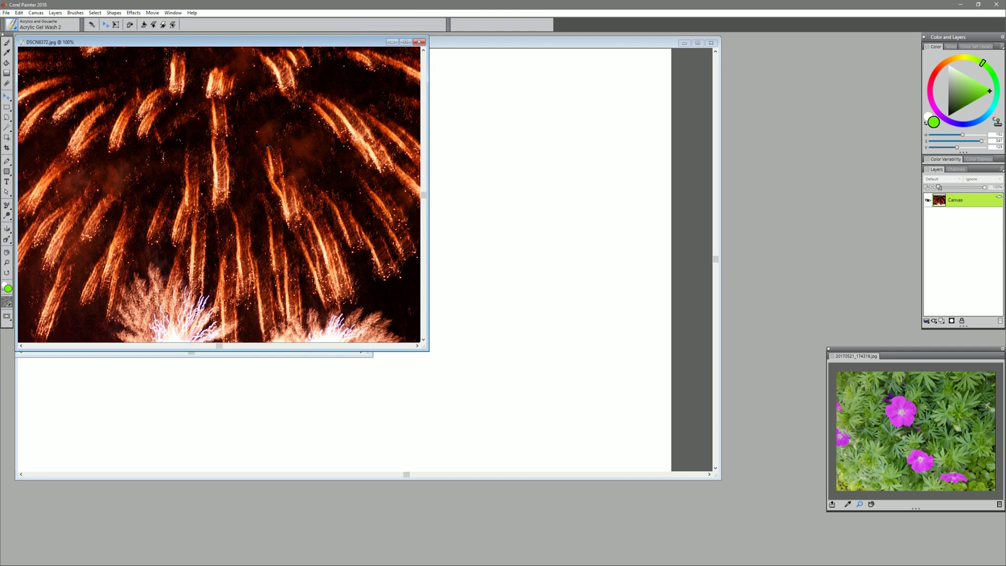
left_click(7, 13)
left_click(21, 31)
double_click(357, 127)
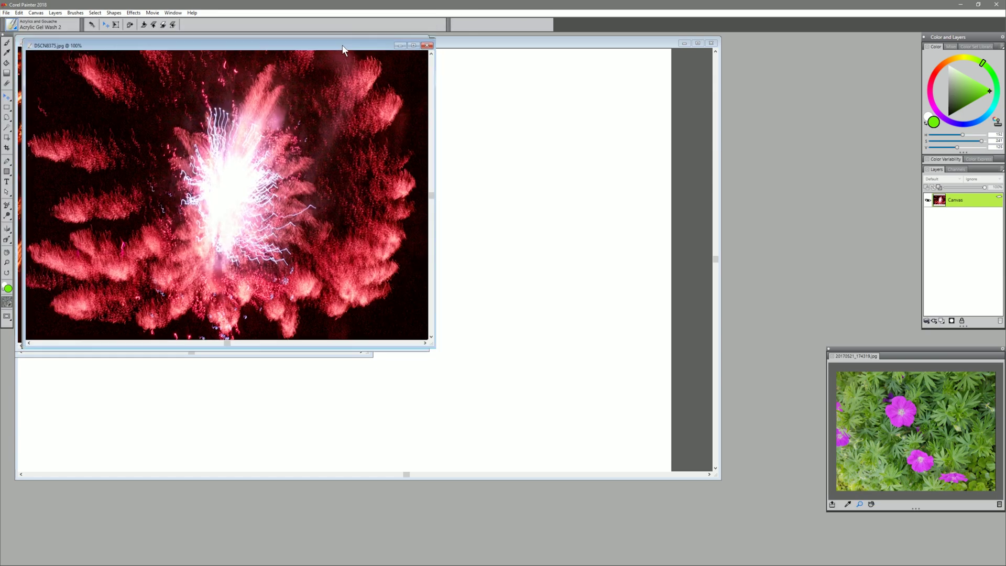
Step: Move the DSCN8375 photo beside the blank canvas, zoom it out to 33.3% and shrink its window to fit
left_click_drag(348, 48, 820, 45)
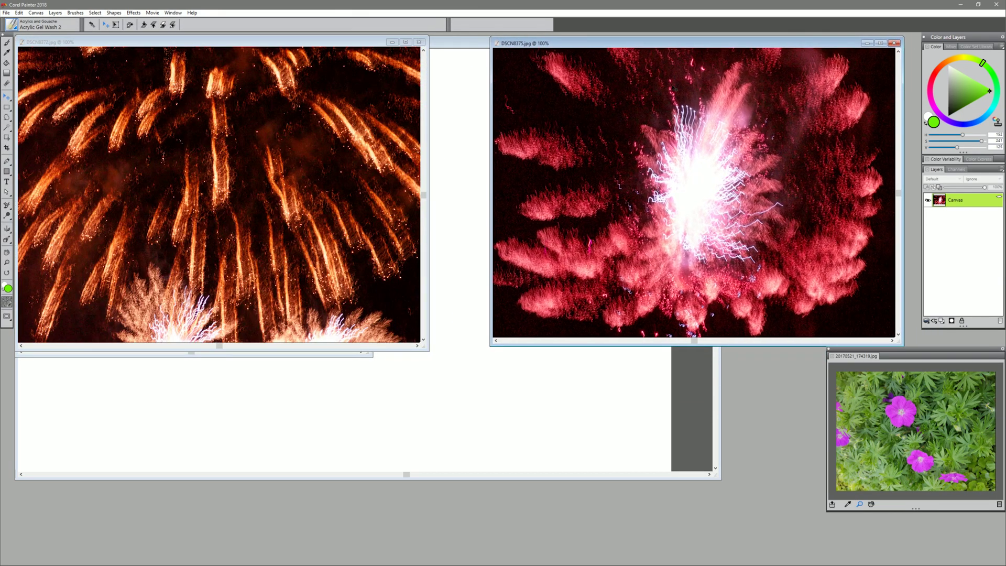
key("m")
left_click(682, 207, "alt")
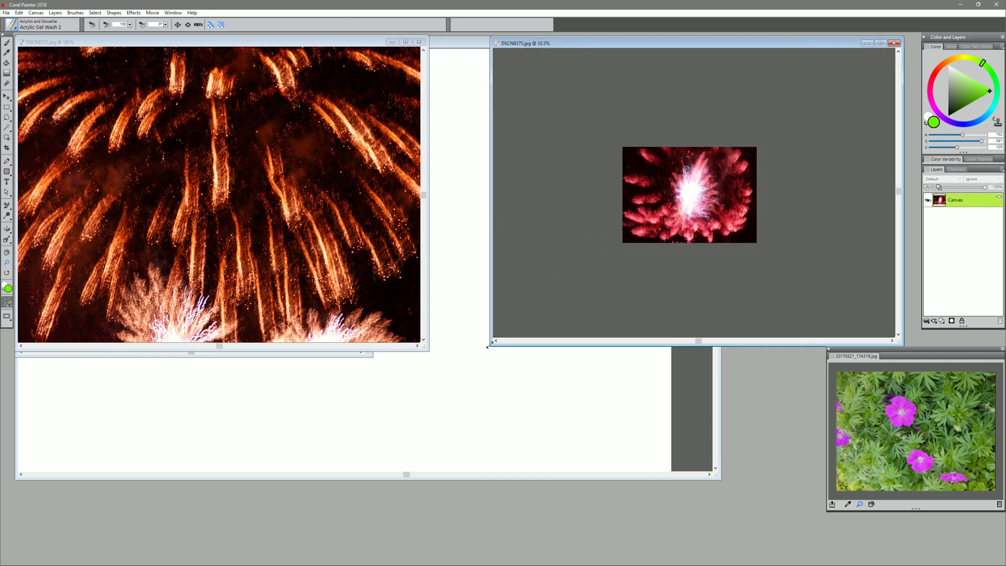
left_click_drag(487, 346, 737, 160)
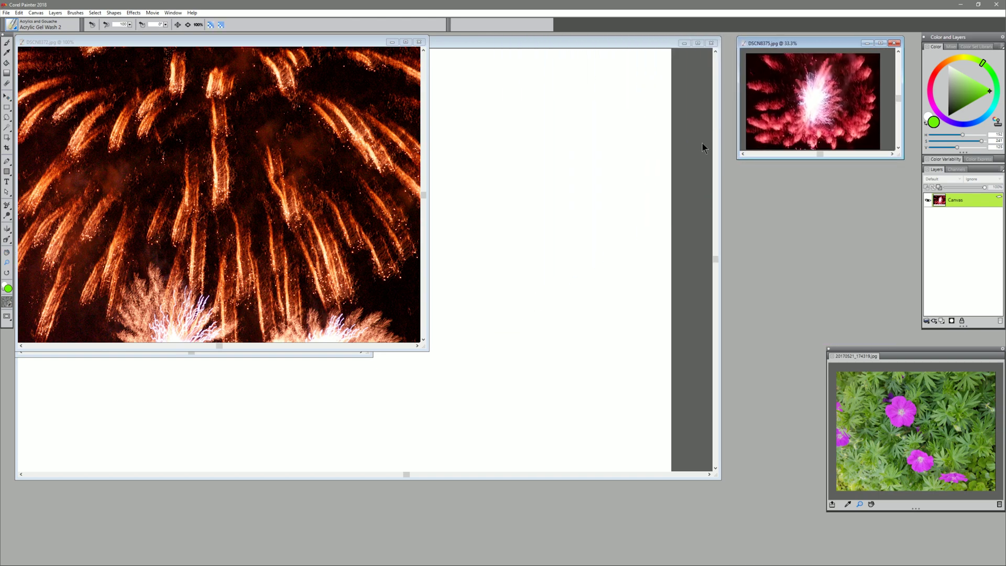
Step: Zoom the DSCN8372 photo out to 33.3%, shrink its window and move it clear of the blank canvas
left_click(260, 195, "alt")
left_click_drag(427, 348, 286, 232)
left_click_drag(227, 193, 163, 168)
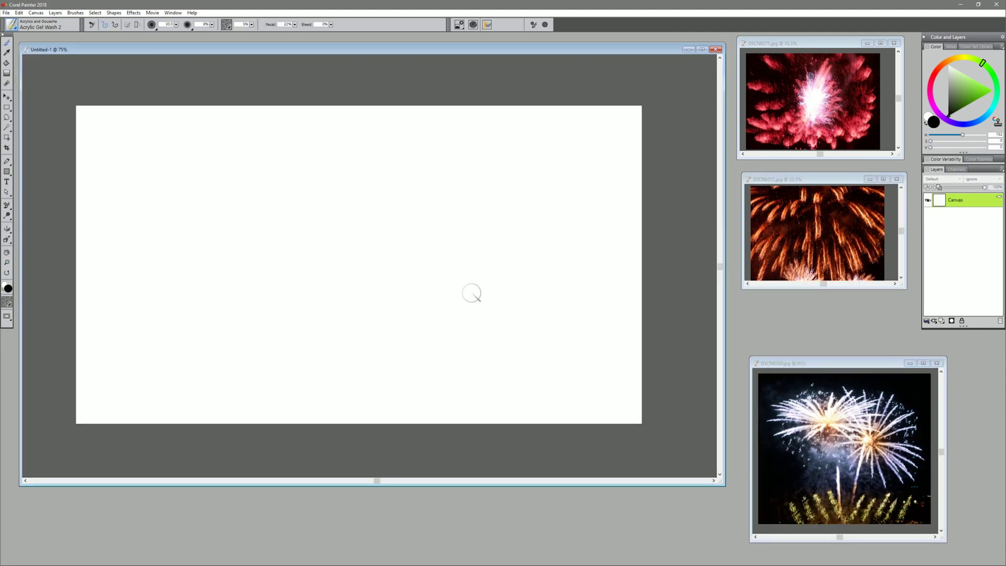
Step: Scribble a black zigzag on the canvas, then sample the pale yellow glow from DSCN8350 and paint a patch with it
mouse_move(286, 164)
left_mouse_down()
mouse_move(304, 220)
mouse_move(462, 209)
left_mouse_up()
left_click_drag(421, 247, 462, 309)
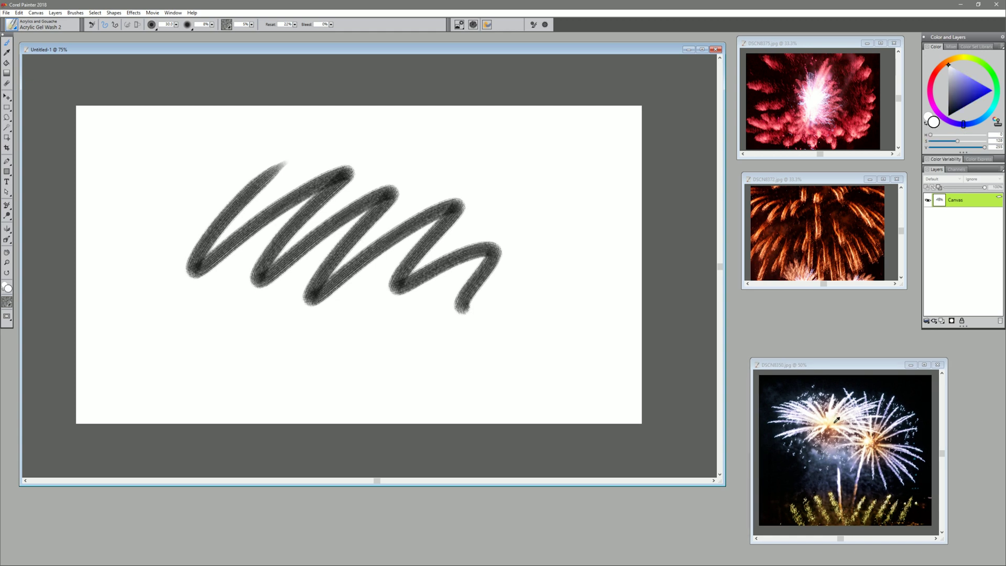
left_click(833, 422, "alt")
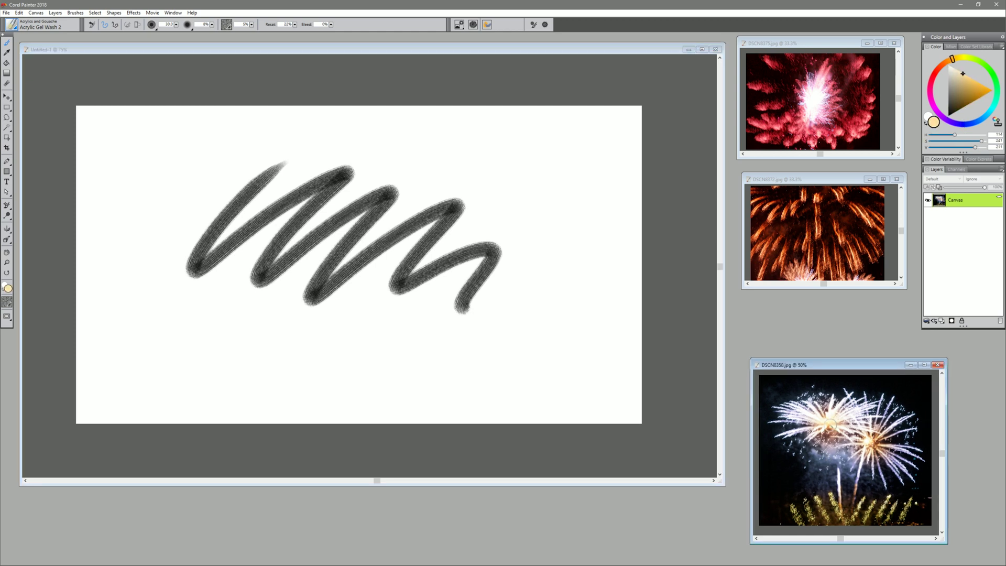
mouse_move(480, 337)
left_mouse_down()
mouse_move(532, 321)
mouse_move(579, 348)
left_mouse_up()
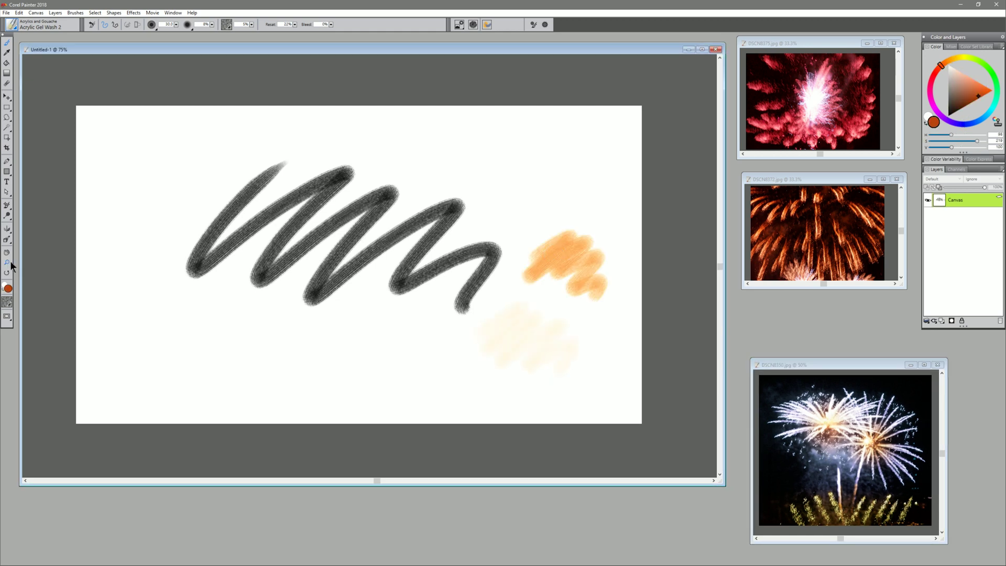
Step: Place the photo DSCN8353 on the blank canvas at 100%, converting it to the document profile Adobe RGB (1998)
left_click(10, 262)
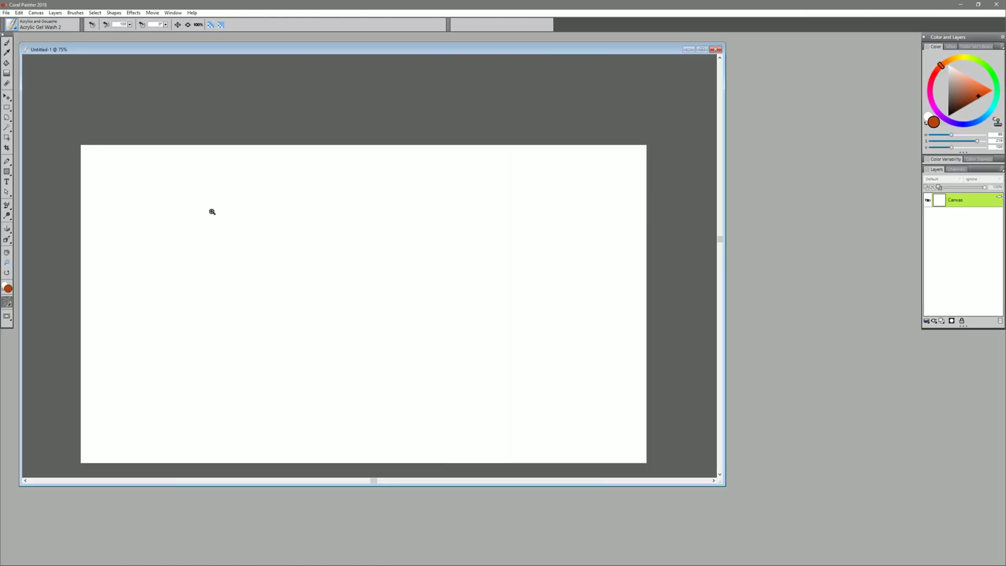
left_click(7, 13)
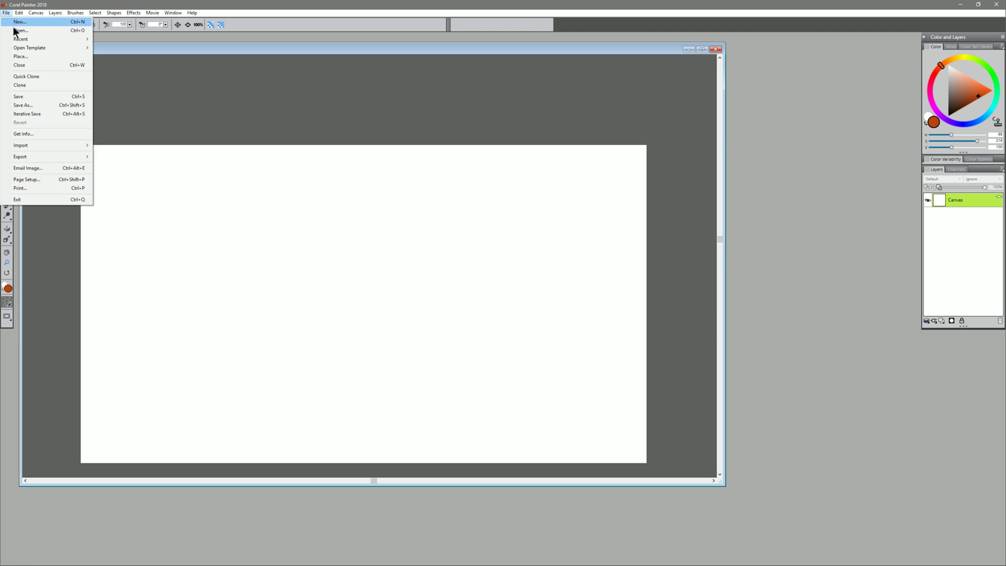
left_click(20, 57)
left_click(311, 83)
left_click(404, 288)
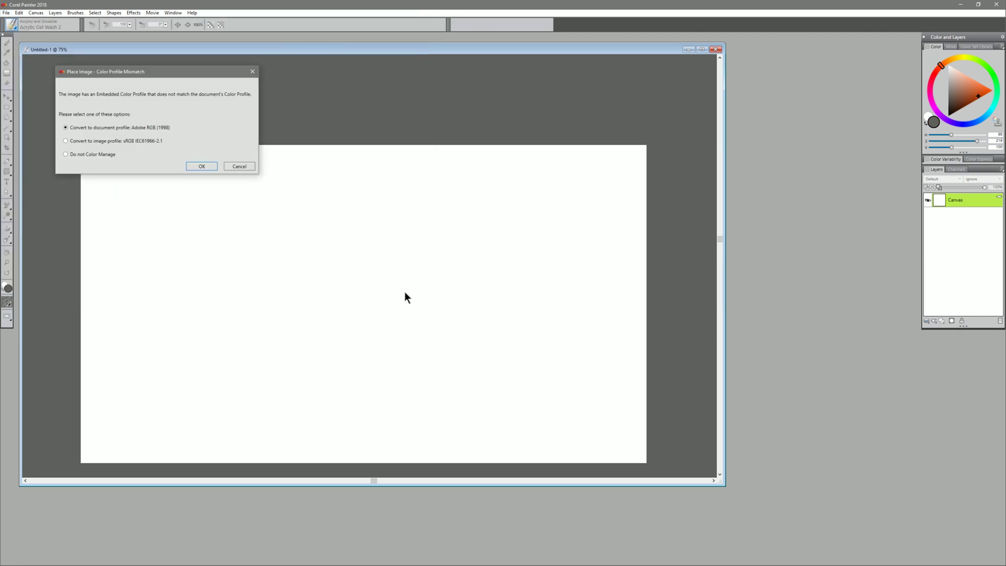
left_click(202, 166)
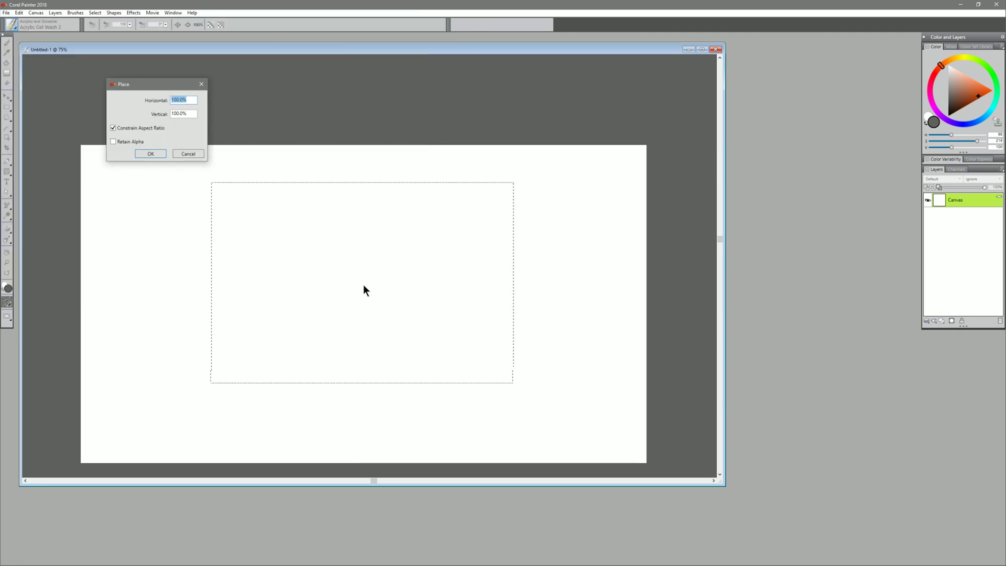
left_click(151, 154)
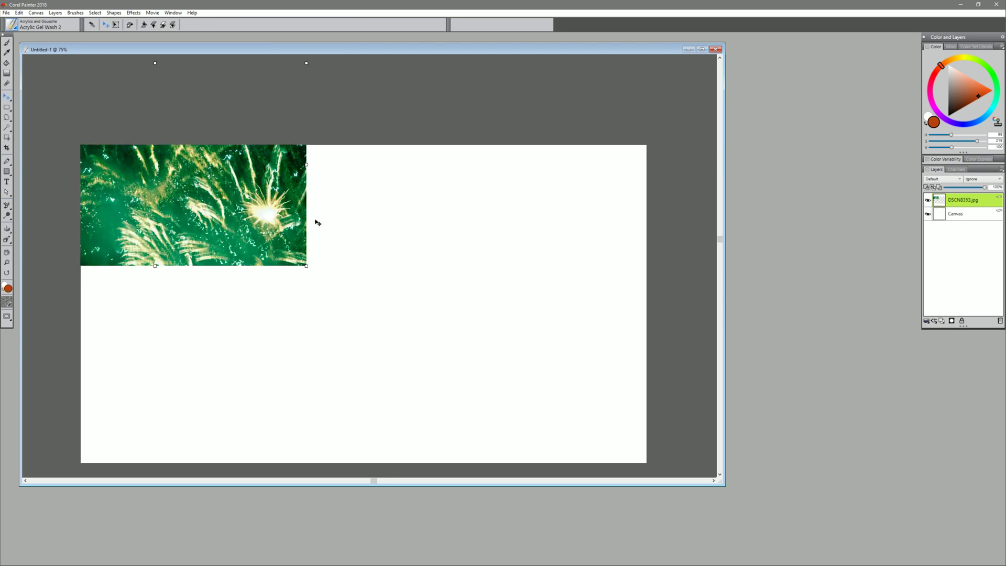
Step: Place the photo DSCN8376 on the right half of the canvas, converting it to the document's color profile
left_click(7, 13)
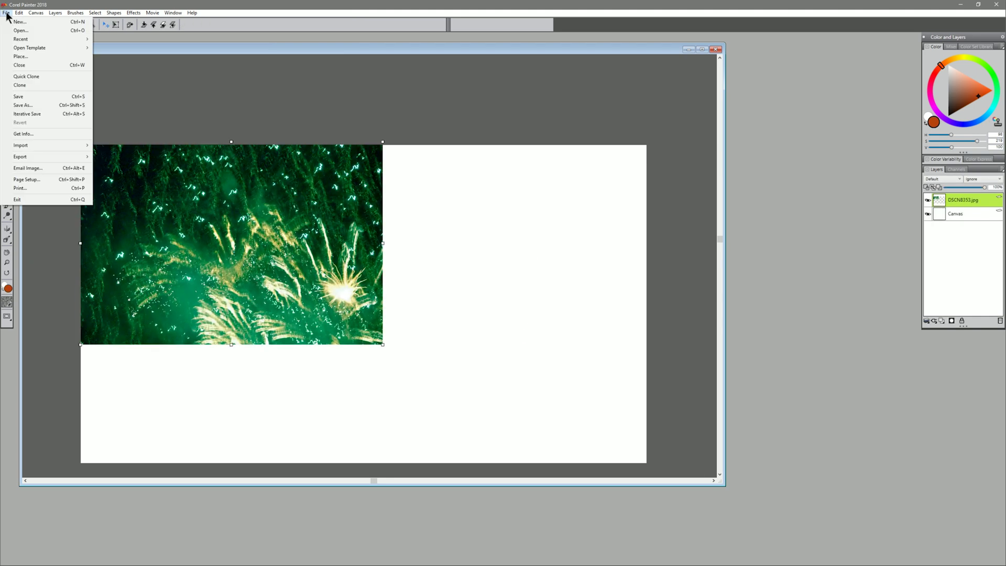
left_click(29, 64)
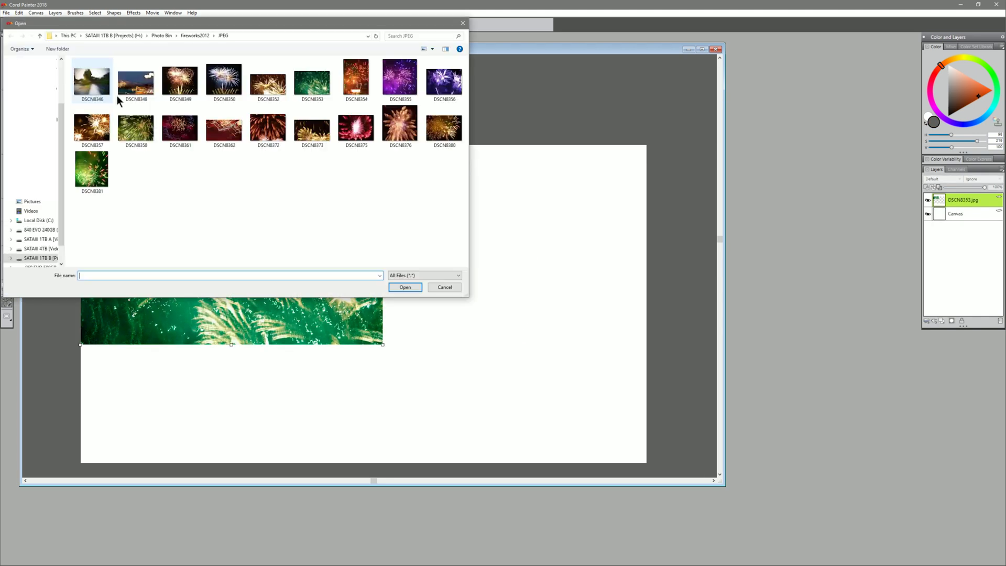
double_click(391, 141)
left_click(201, 166)
left_click(517, 262)
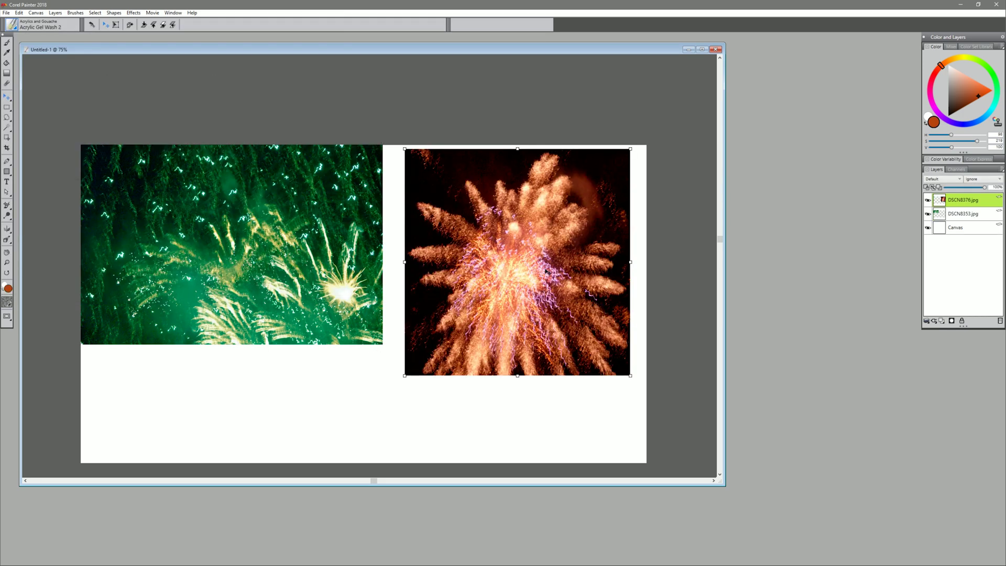
Step: Place the photo DSCN8362 at 100% in the lower-left area of the canvas
left_click(6, 12)
left_click(36, 79)
left_click(229, 137)
double_click(229, 138)
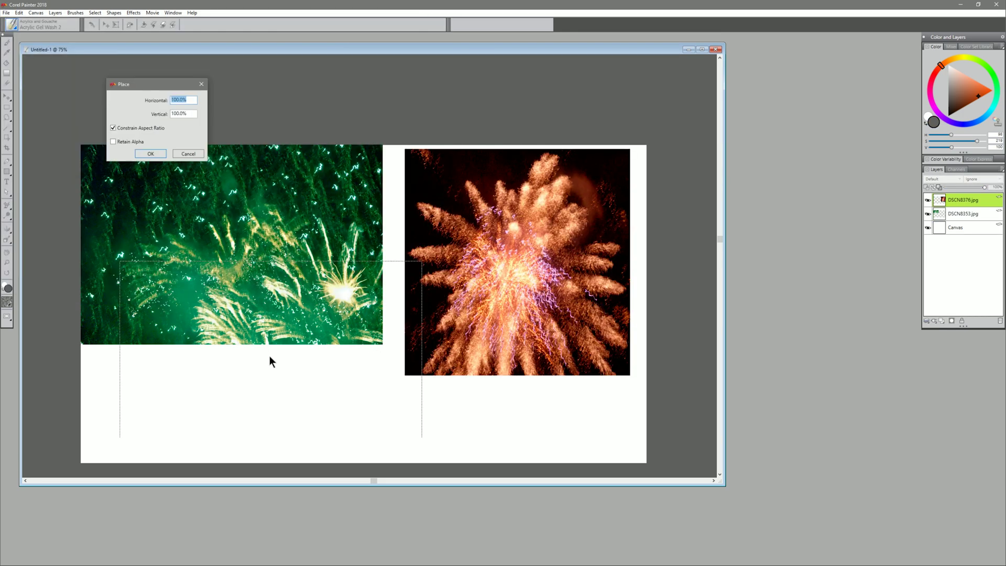
left_click(270, 357)
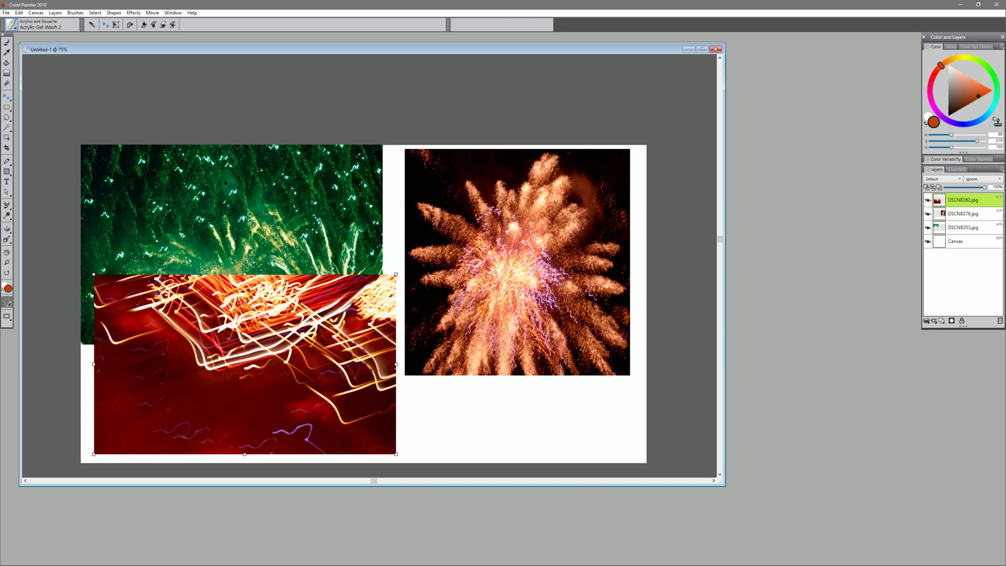
Step: Scale the red DSCN8362 photo down proportionally with Free Transform, anchored at its lower-left corner, and apply the transform
left_click(19, 12)
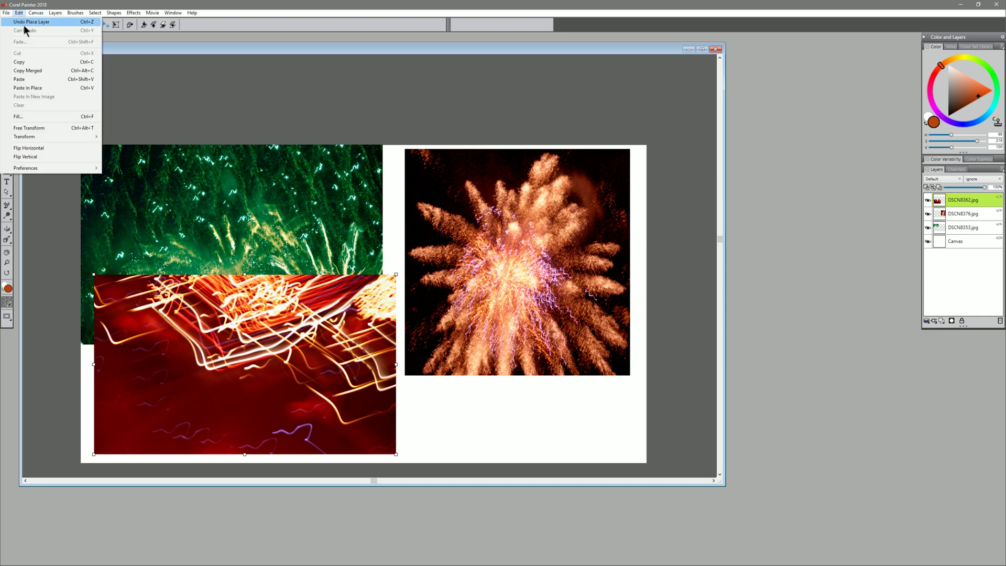
left_click(45, 133)
left_click(537, 318)
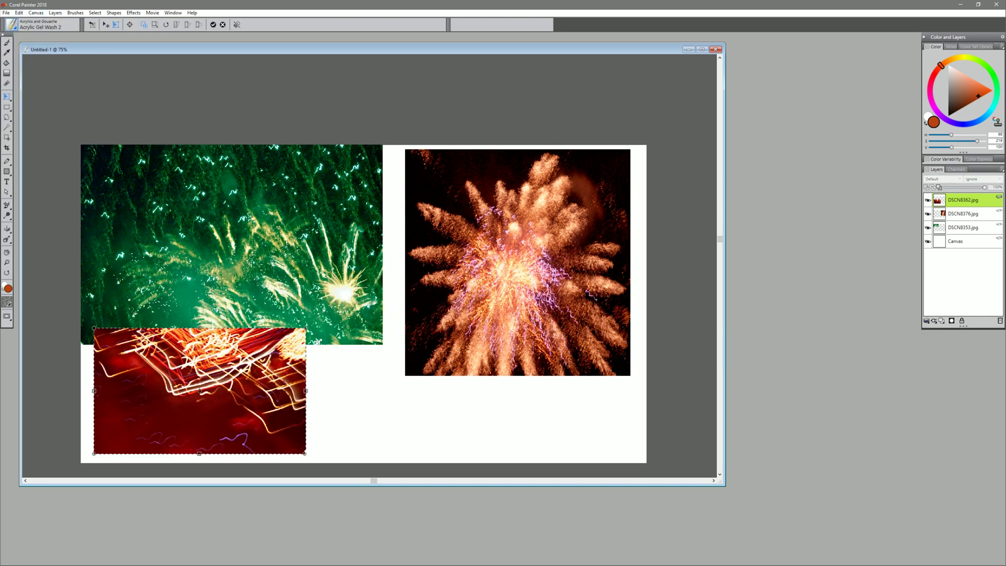
left_click_drag(307, 328, 299, 356)
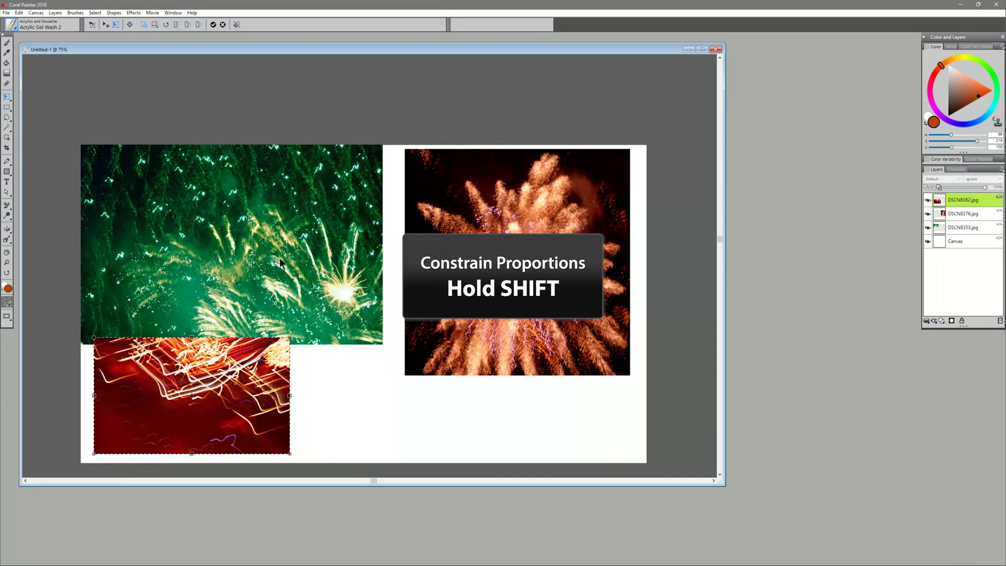
left_click(213, 25)
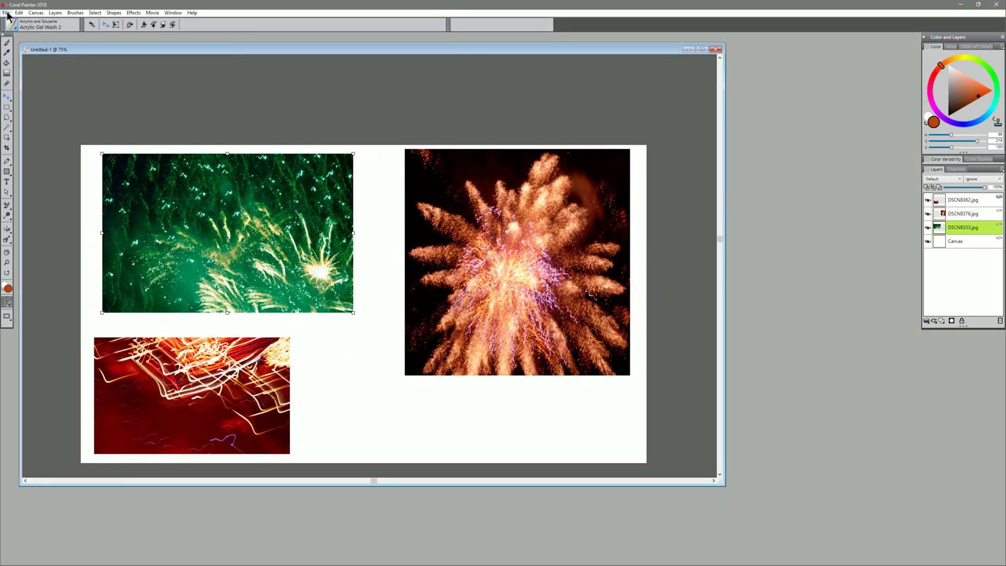
Step: Save the photo collage as a PNG named reference in the multi reference folder
left_click(7, 13)
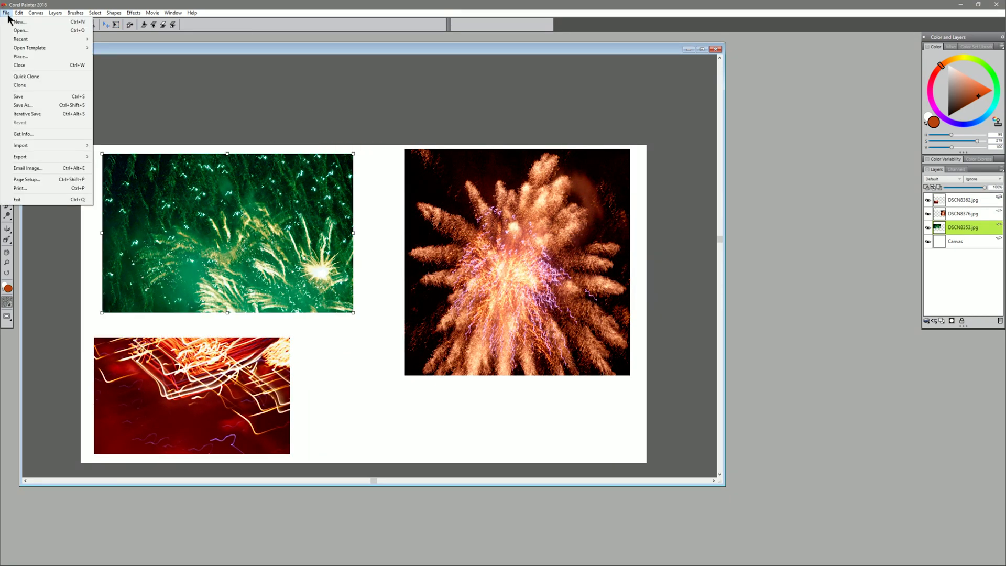
left_click(34, 107)
type("reference")
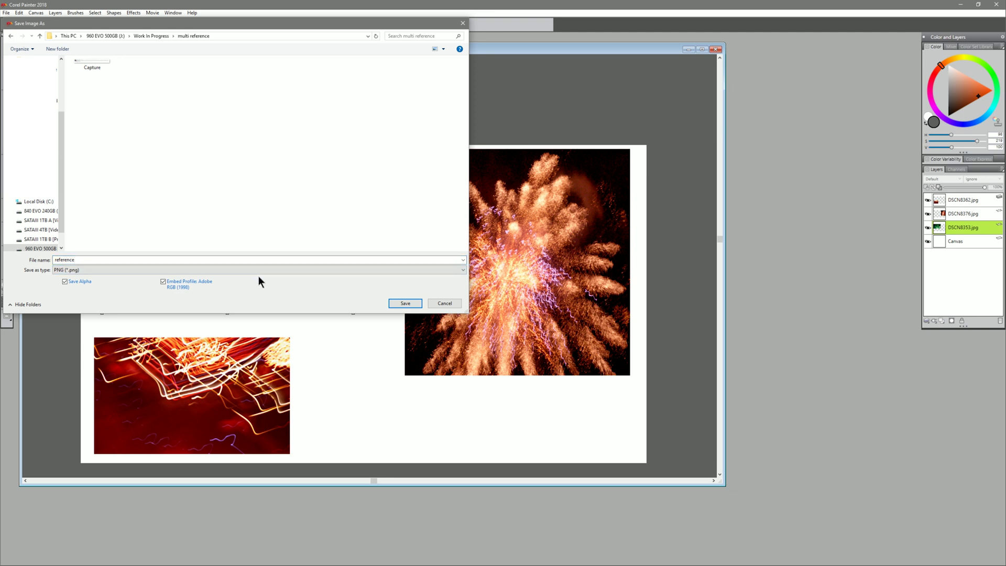
left_click(412, 305)
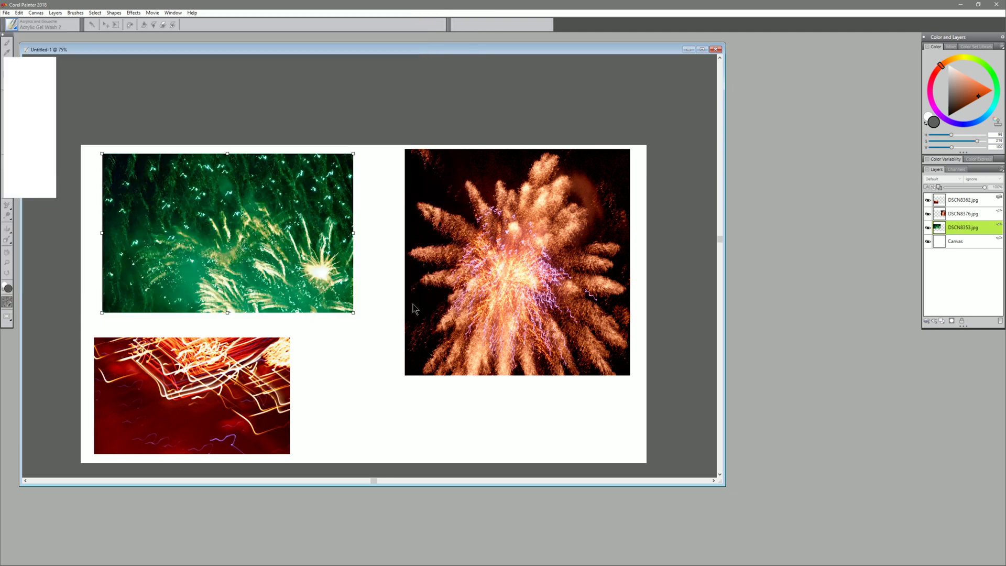
Step: Create a new blank document and bring up the Reference Image panel
key("ctrl+n")
left_click(212, 166)
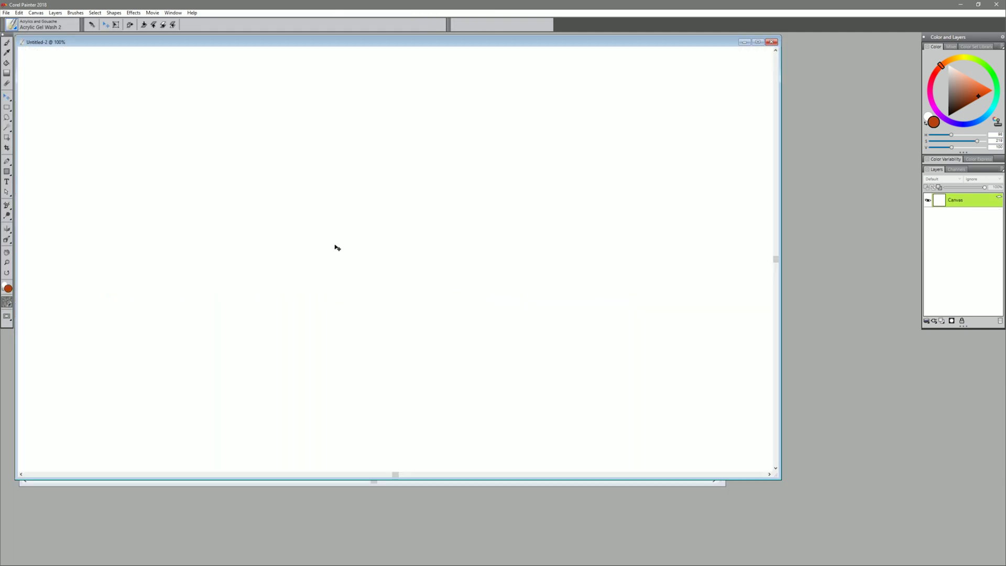
left_click(175, 13)
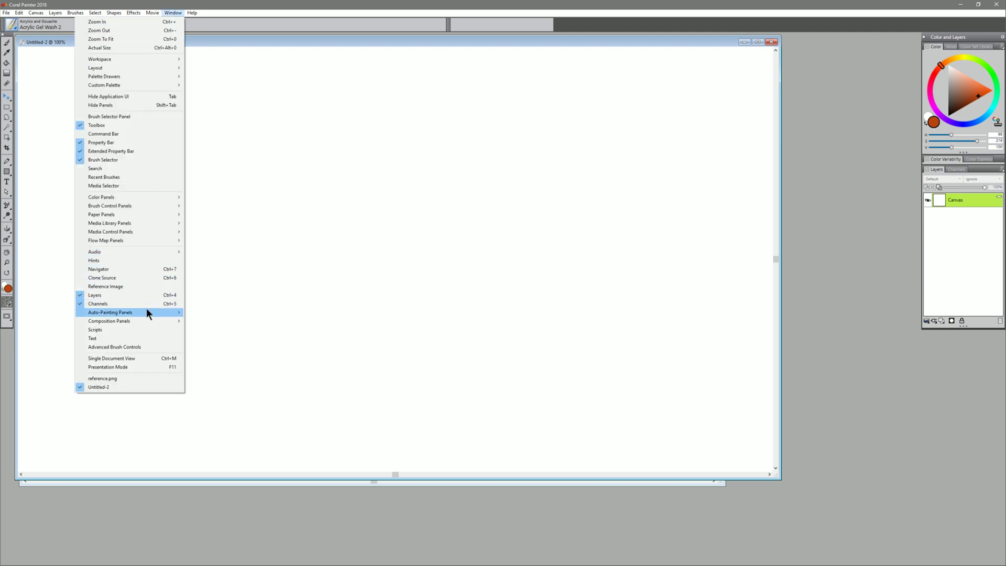
left_click(142, 286)
Step: Load the saved reference collage as the reference image and sample a dark green from its green firework photo
left_click(139, 72)
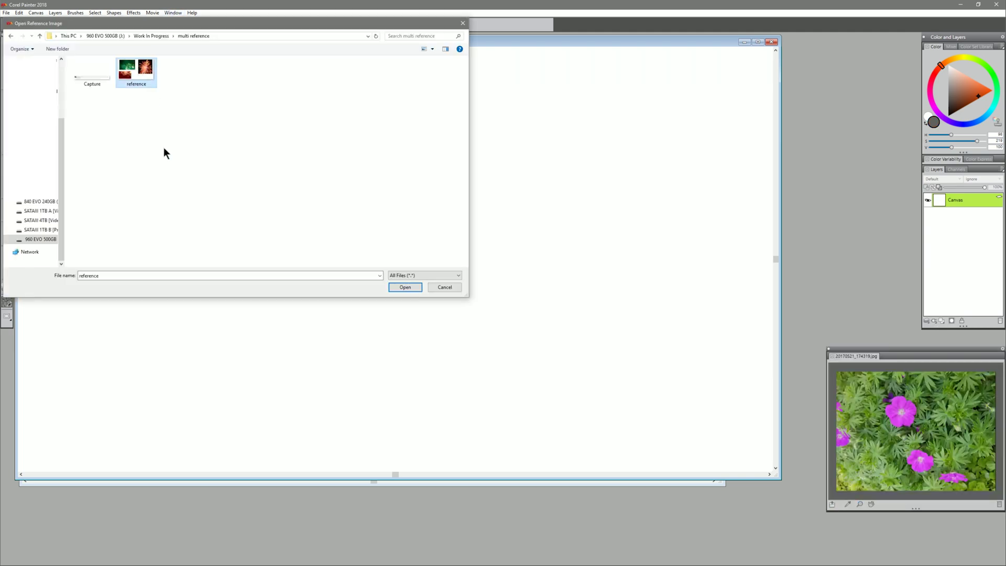
left_click(405, 288)
left_click(873, 408)
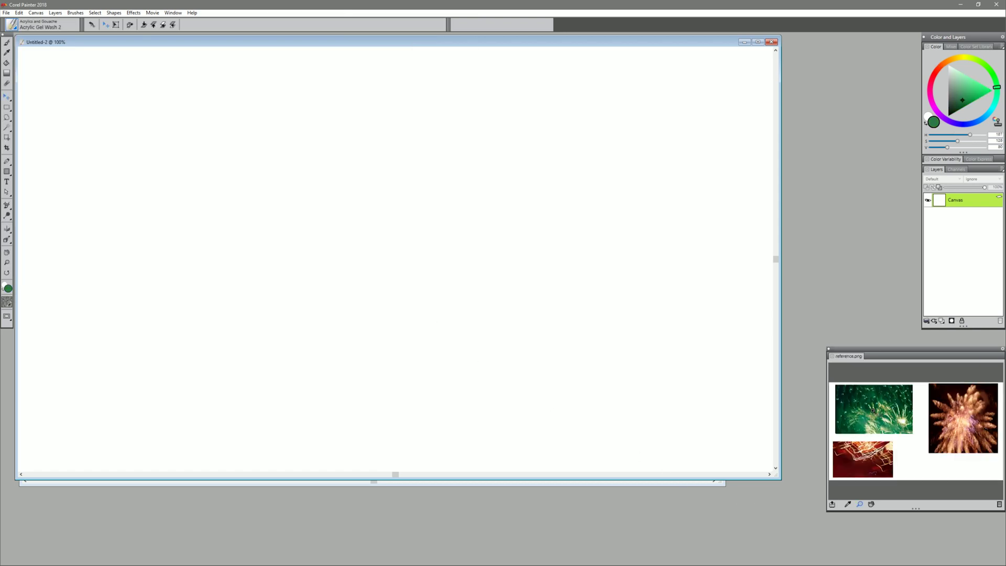
Step: Sample a dark green from the firework photo's detail in the reference image
left_click(873, 405)
left_click(870, 404)
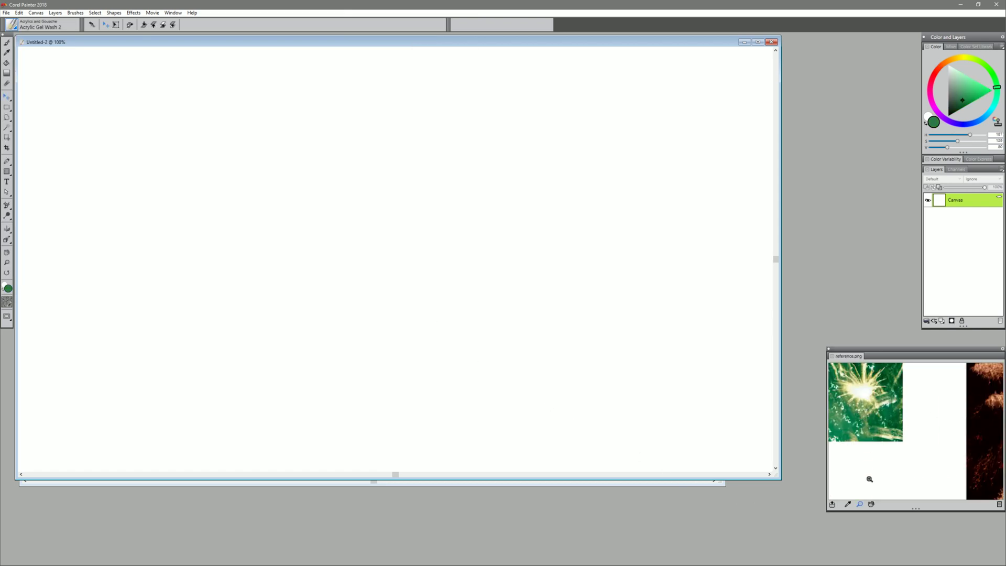
left_click(860, 414, "alt")
left_click(860, 410, "alt")
left_click(848, 504)
left_click_drag(860, 419, 895, 425)
left_click(872, 504)
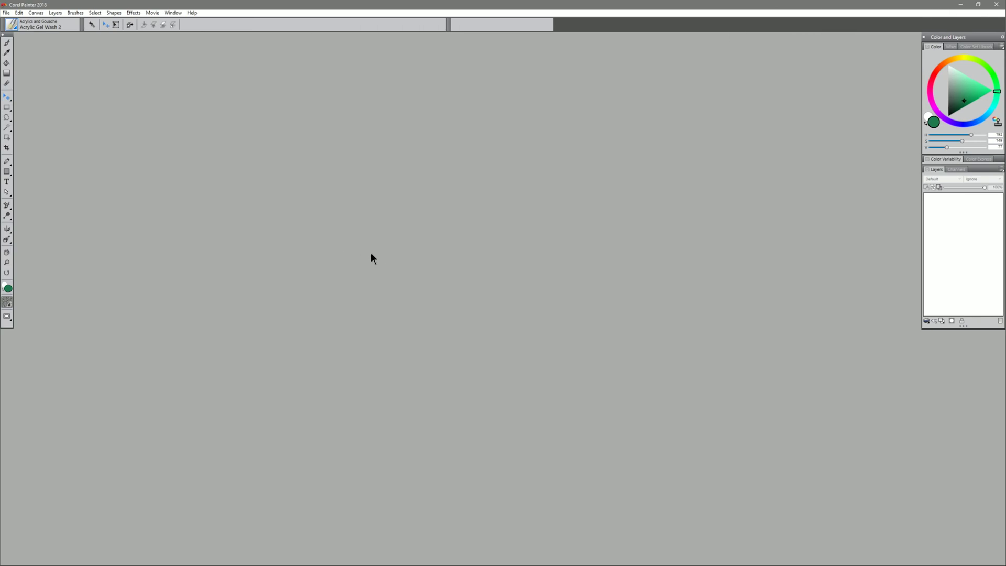
Step: Create a new 150 ppi image widened to 19 inches and place a vertical guide at the 14-inch mark
left_click(5, 13)
left_click(25, 23)
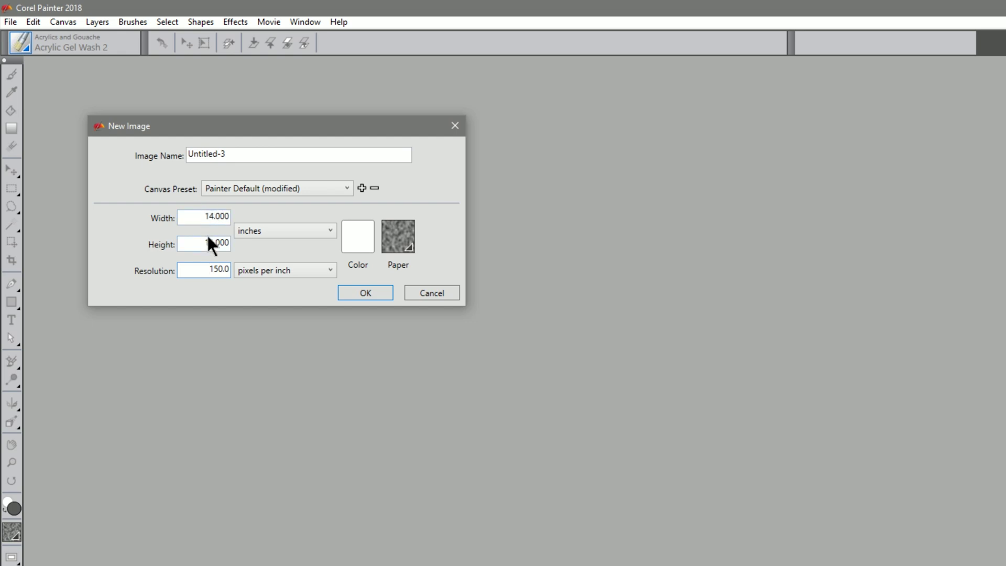
key("Tab")
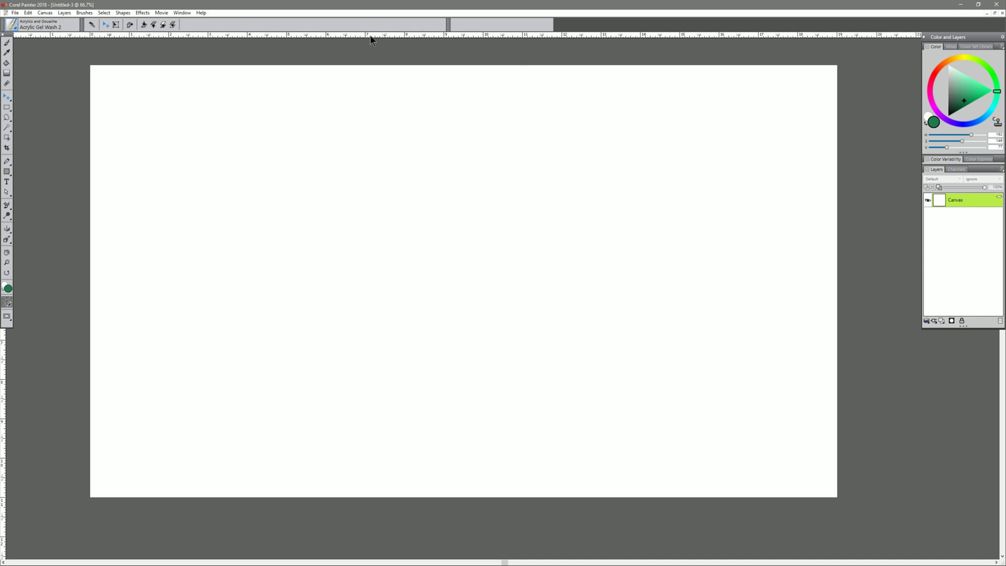
left_click_drag(371, 39, 640, 217)
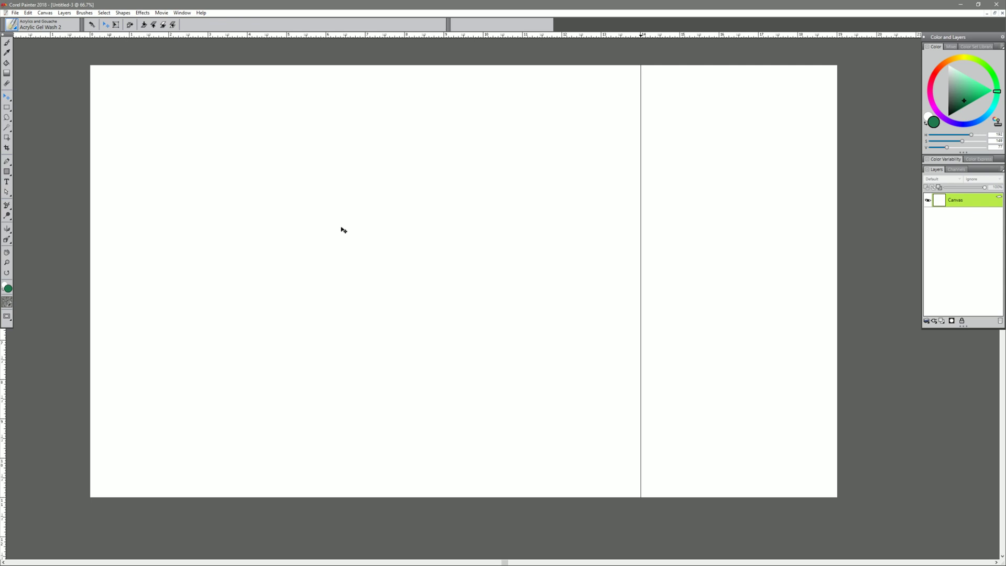
Step: Place photo DSCN8355 in the strip beyond the guide and move it up near the canvas's top edge
left_click(15, 13)
left_click(26, 63)
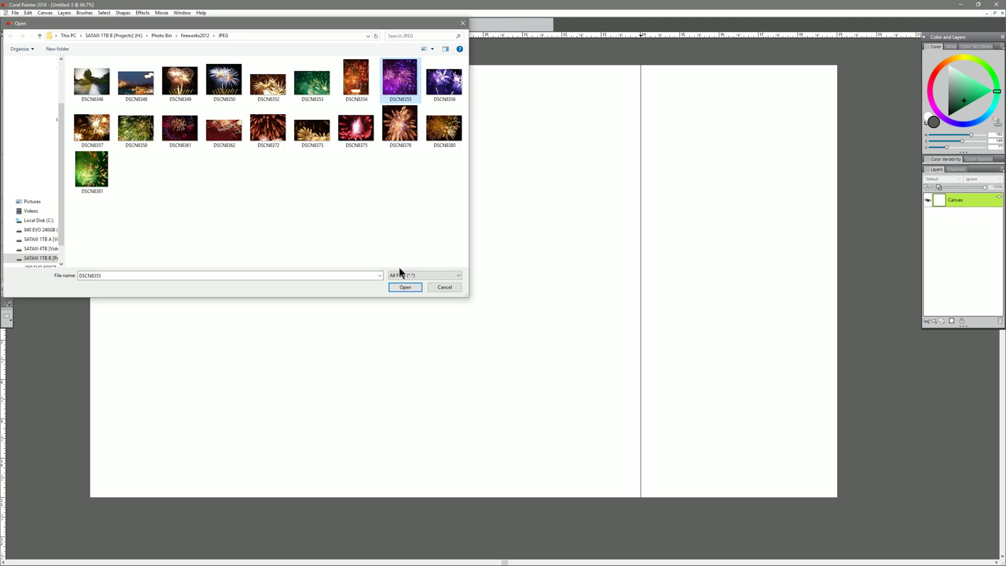
left_click(406, 287)
left_click(207, 174)
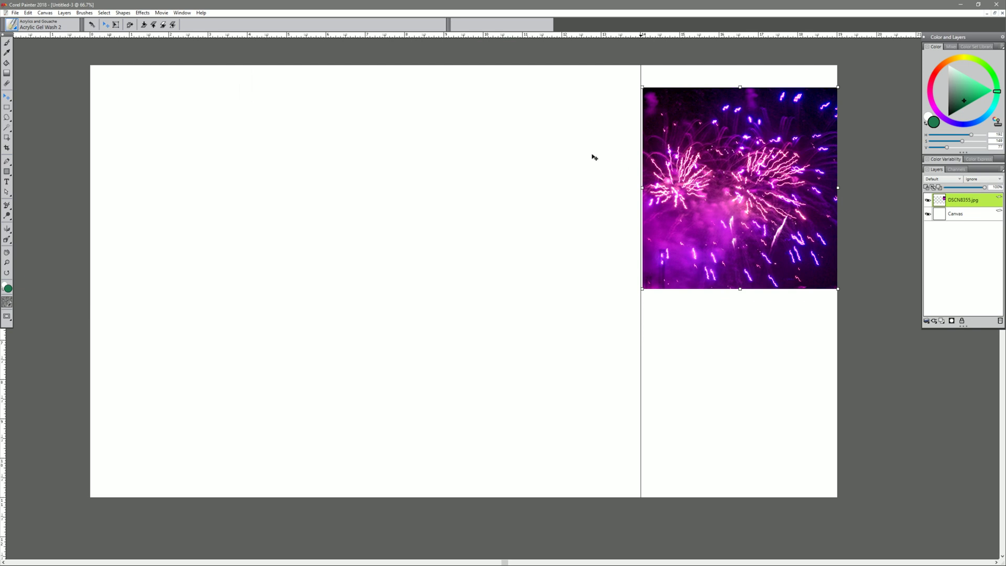
left_click_drag(594, 157, 592, 140)
Step: Scale the purple DSCN8355 photo down with Free Transform so it fits inside the strip with margins
left_click(27, 13)
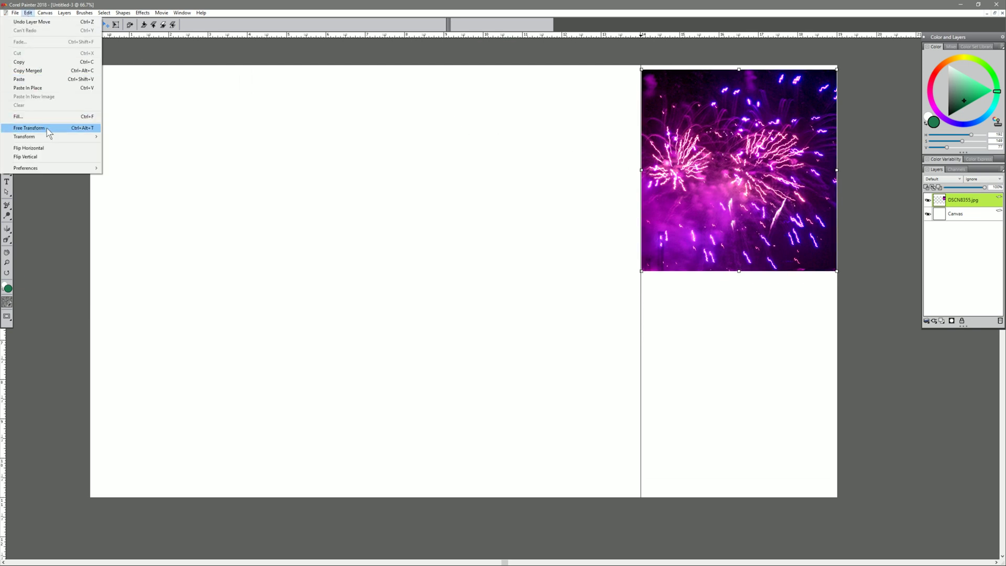
left_click(48, 130)
left_click(538, 319)
Step: Place photos DSCN8356 and DSCN8381 in the strip, stacked below the purple DSCN8355 photo
left_click(15, 13)
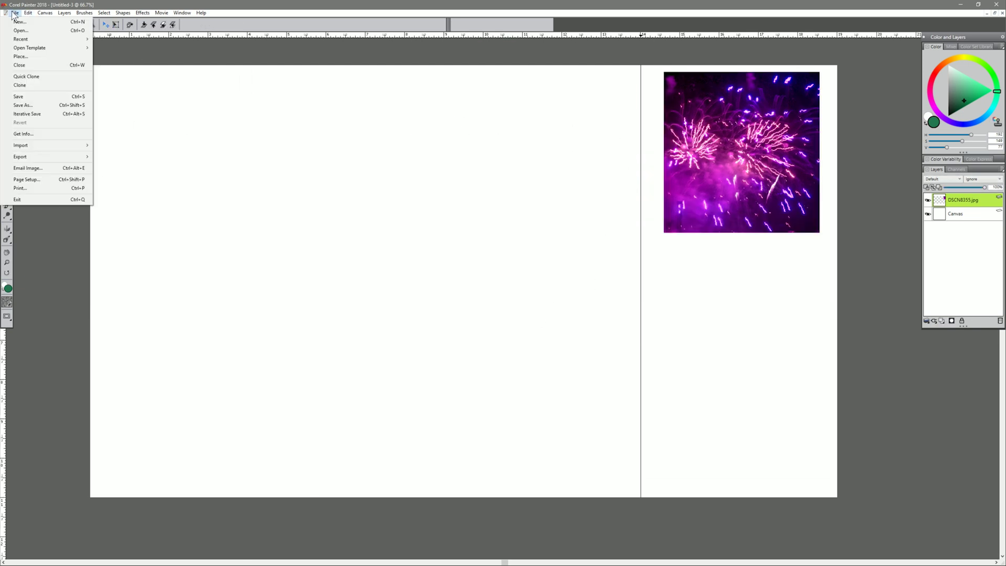
left_click(30, 57)
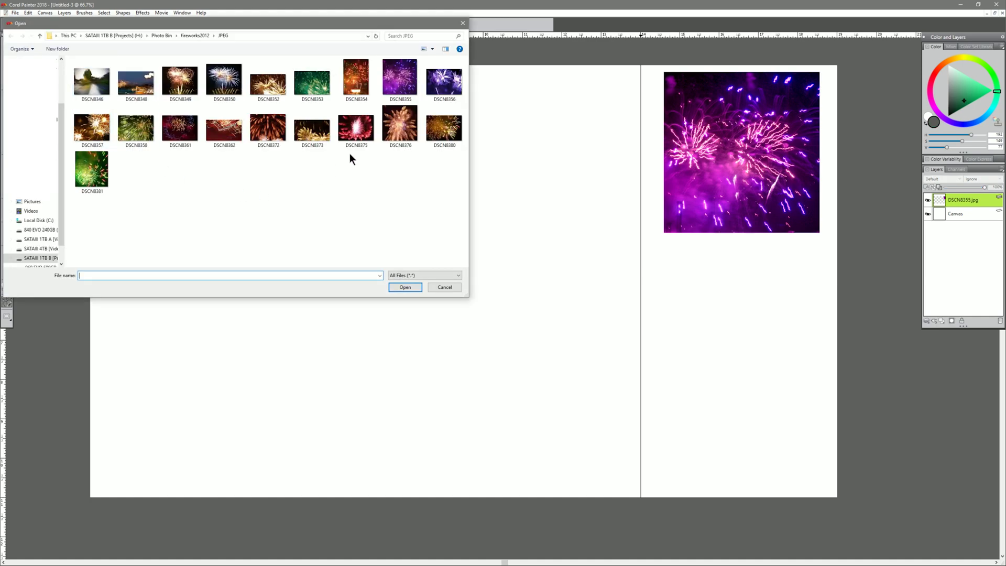
double_click(444, 81)
left_click(15, 12)
left_click(29, 57)
left_click(97, 174)
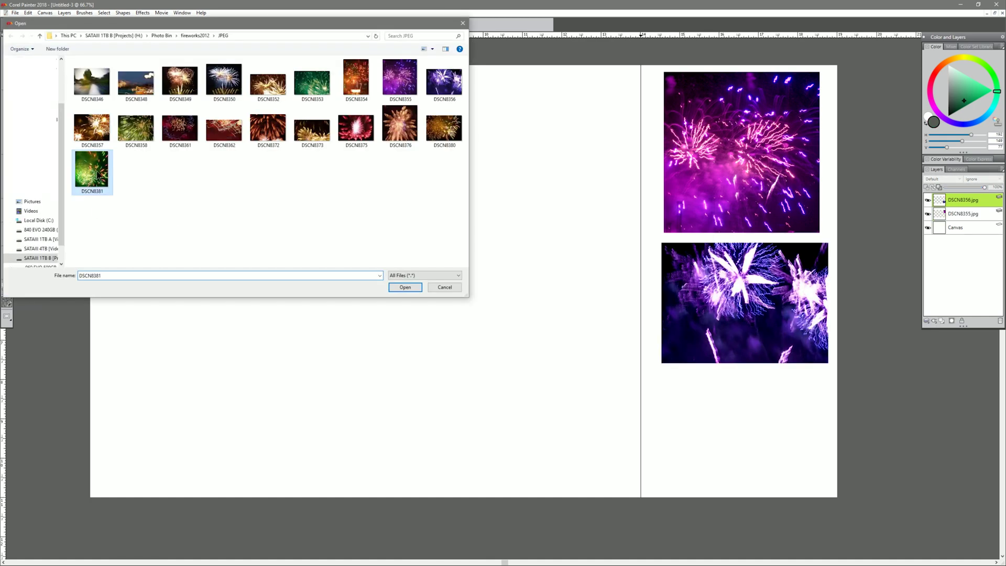
left_click(409, 286)
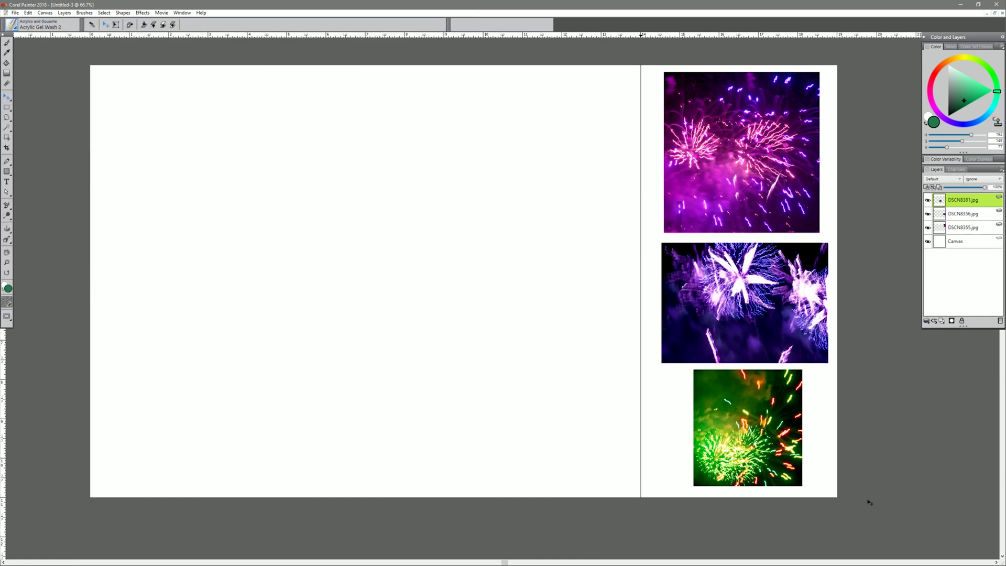
Step: Select the three placed photo layers and combine them into one layer group
left_click(929, 200)
left_click(929, 200)
left_click(929, 214)
left_click(929, 214)
left_click(958, 225, "shift")
key("ctrl+g")
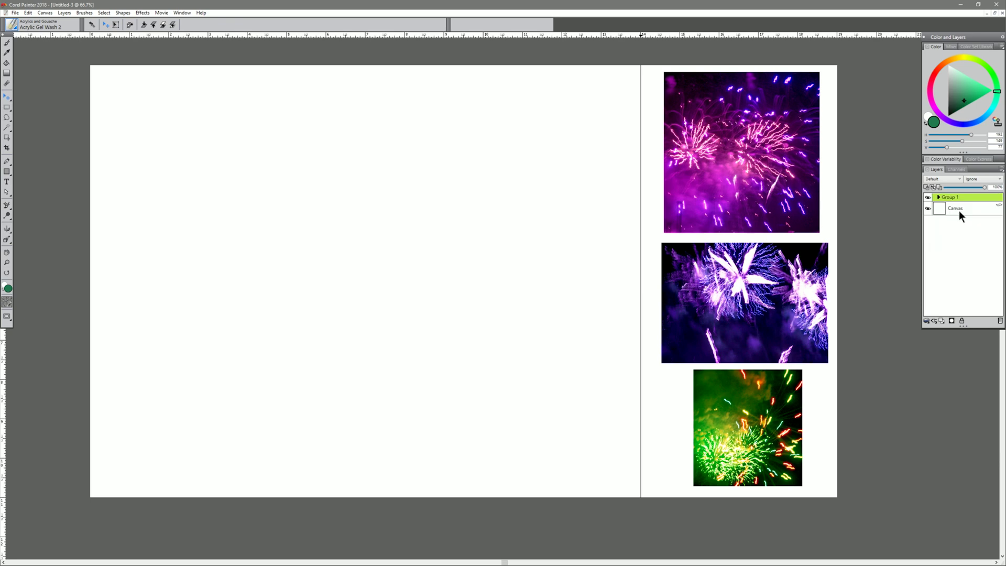
Step: Toggle the photo group's visibility to check it, leave it shown, and lock the group
left_click(928, 197)
left_click(927, 197)
left_click(927, 197)
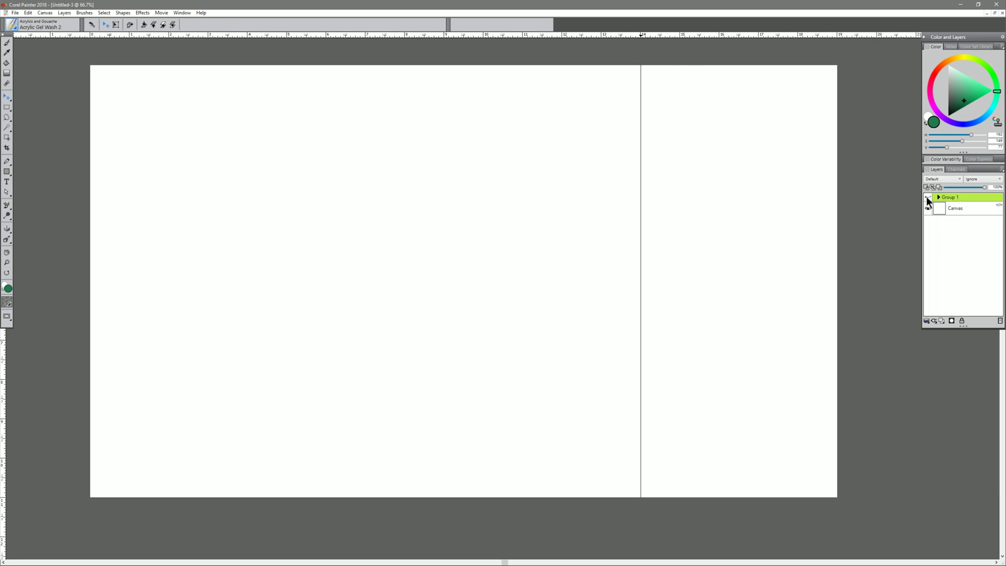
left_click(927, 197)
left_click(962, 321)
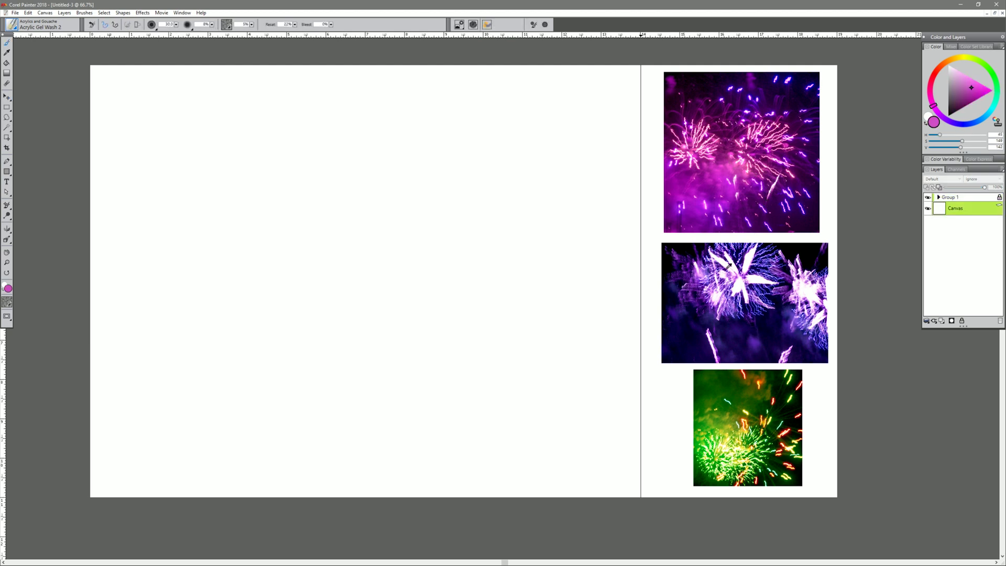
Step: Paint violet, green and pink test squiggles on the Canvas with colors sampled from the firework photos
left_click(716, 317, "alt")
mouse_move(283, 231)
left_mouse_down()
mouse_move(337, 252)
mouse_move(383, 302)
left_mouse_up()
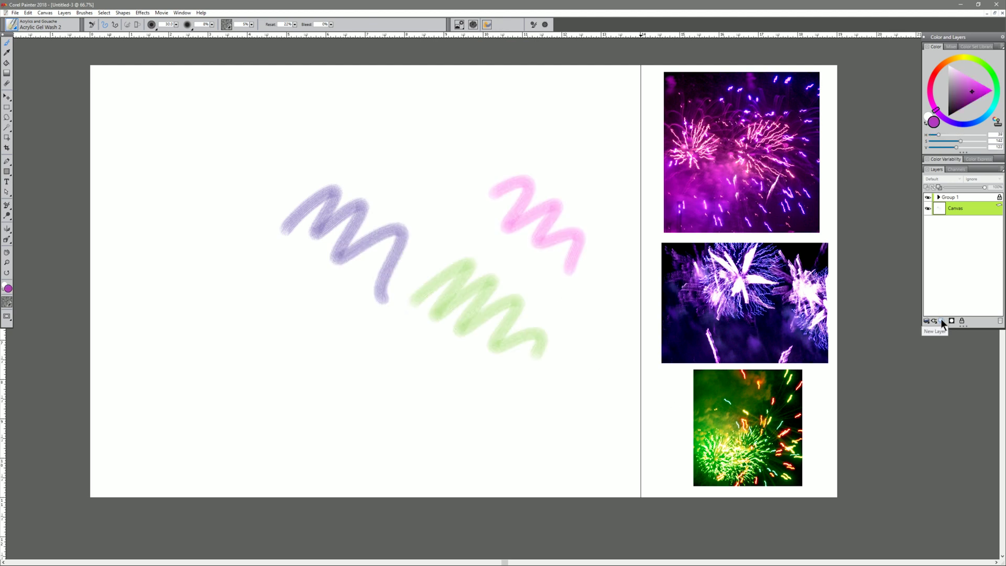
Step: Add a layer named reference-bg and fill the strip between the guide and the canvas edge with neutral gray
left_click(941, 320)
left_click(948, 93)
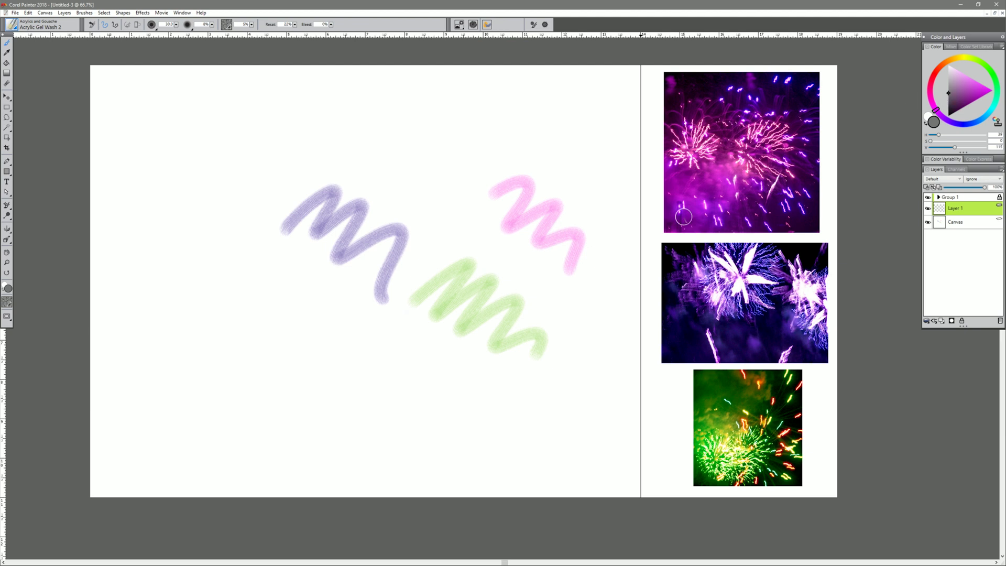
left_click(7, 107)
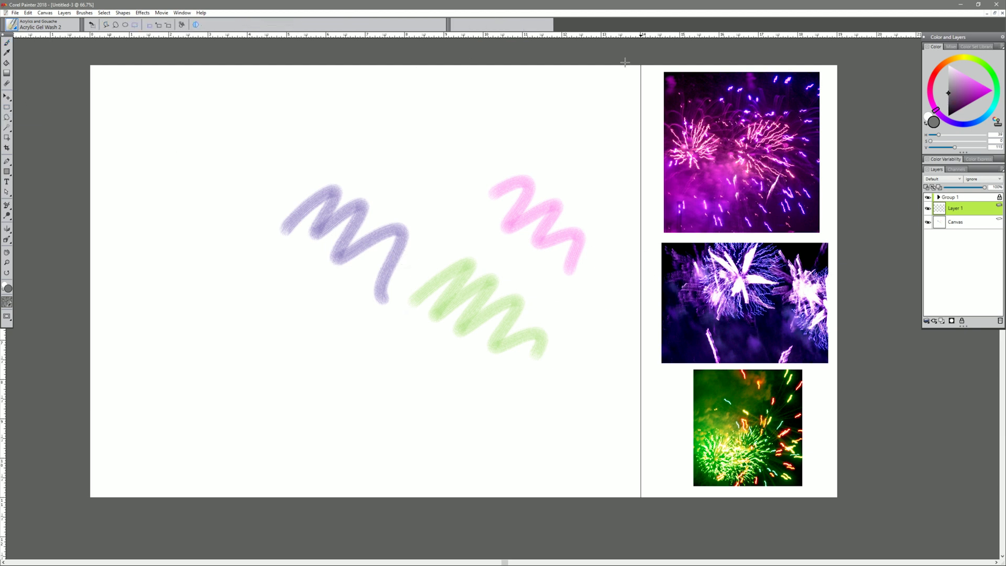
left_click_drag(640, 65, 846, 508)
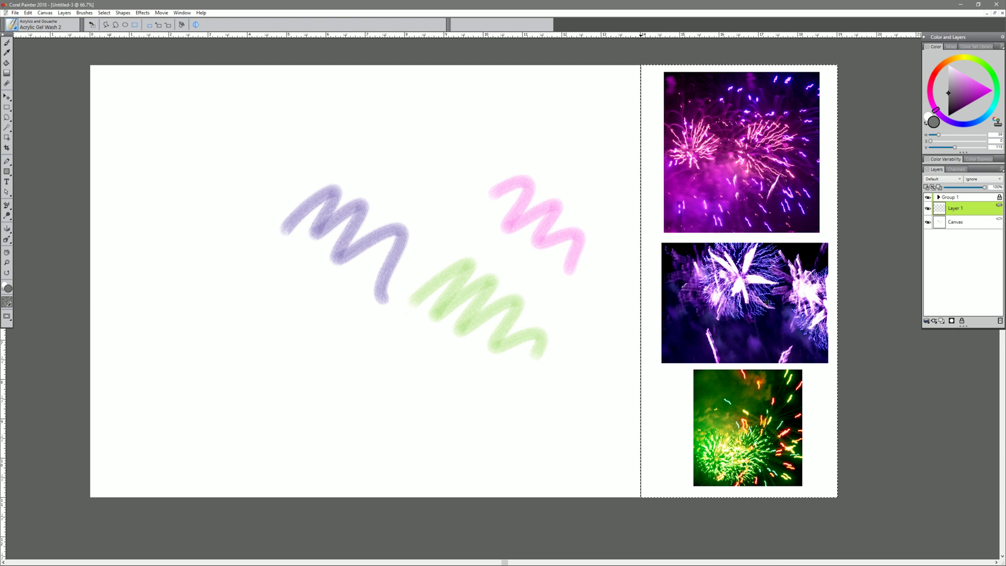
left_click(28, 13)
left_click(24, 141)
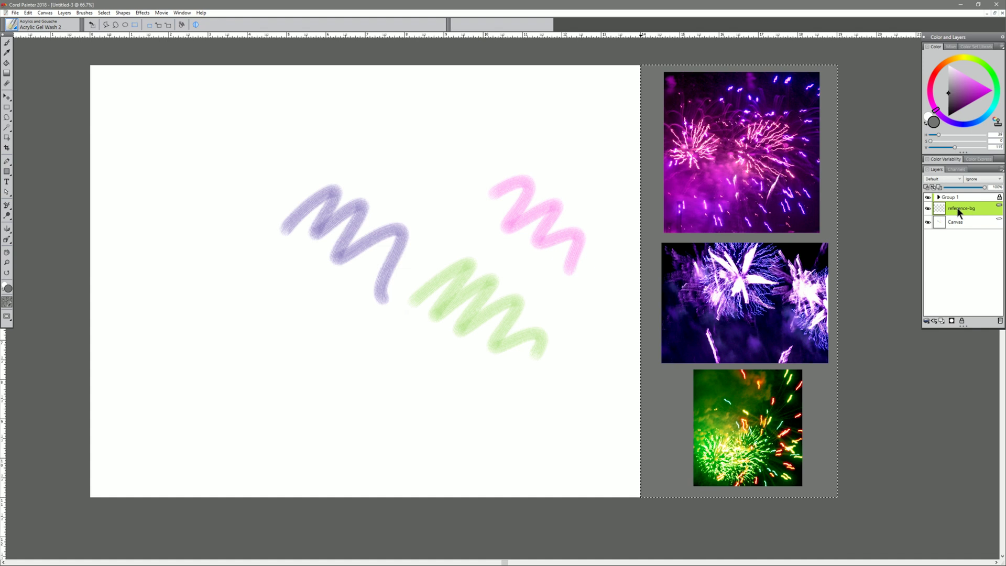
Step: Hide and reshow the photo group over the gray background, and clear the strip selection
left_click(927, 198)
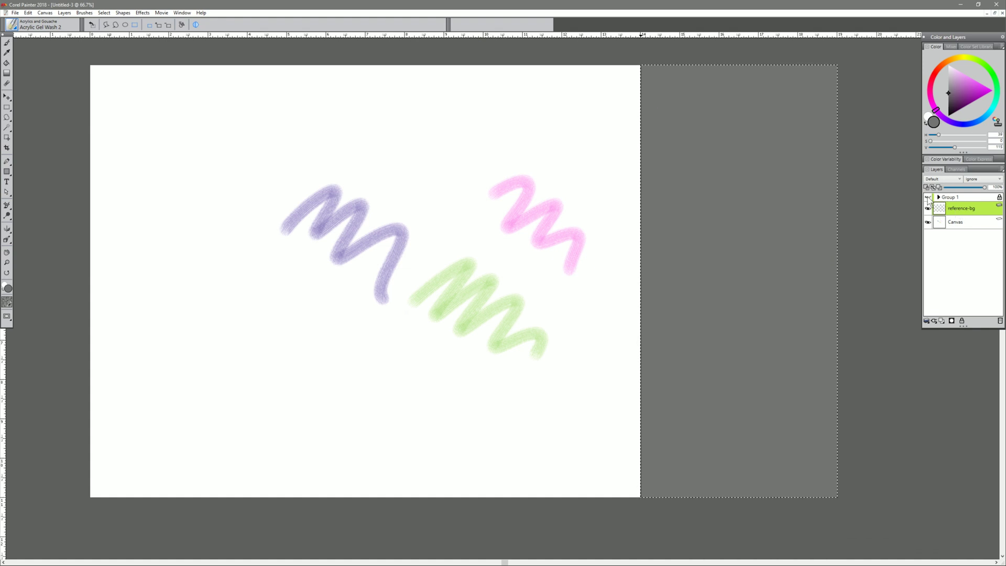
left_click(928, 197)
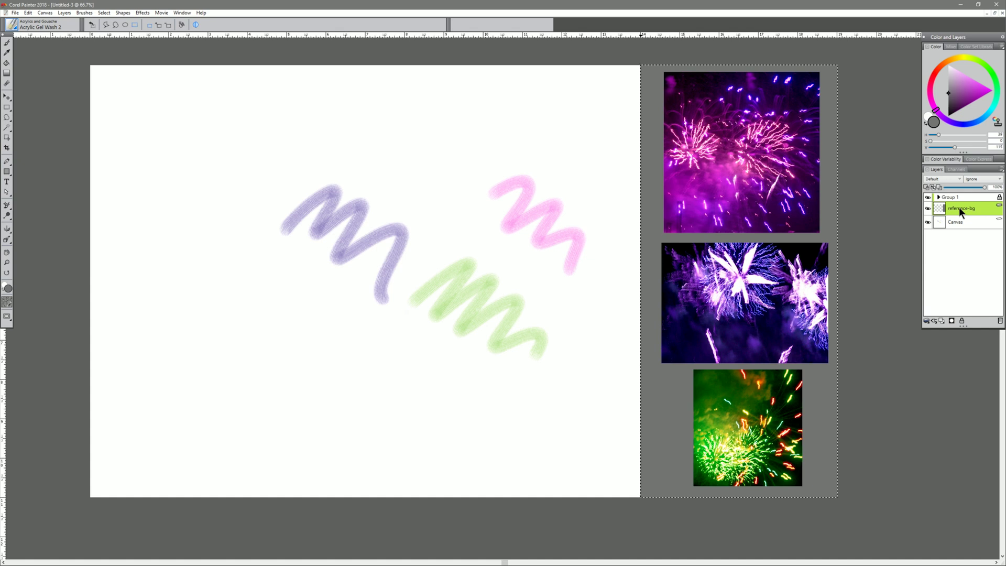
key("ctrl+d")
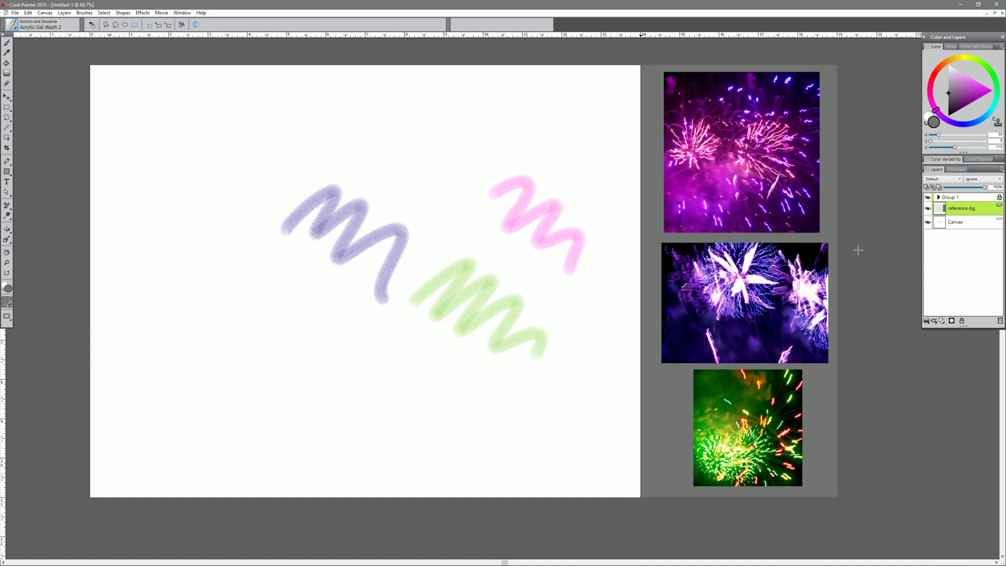